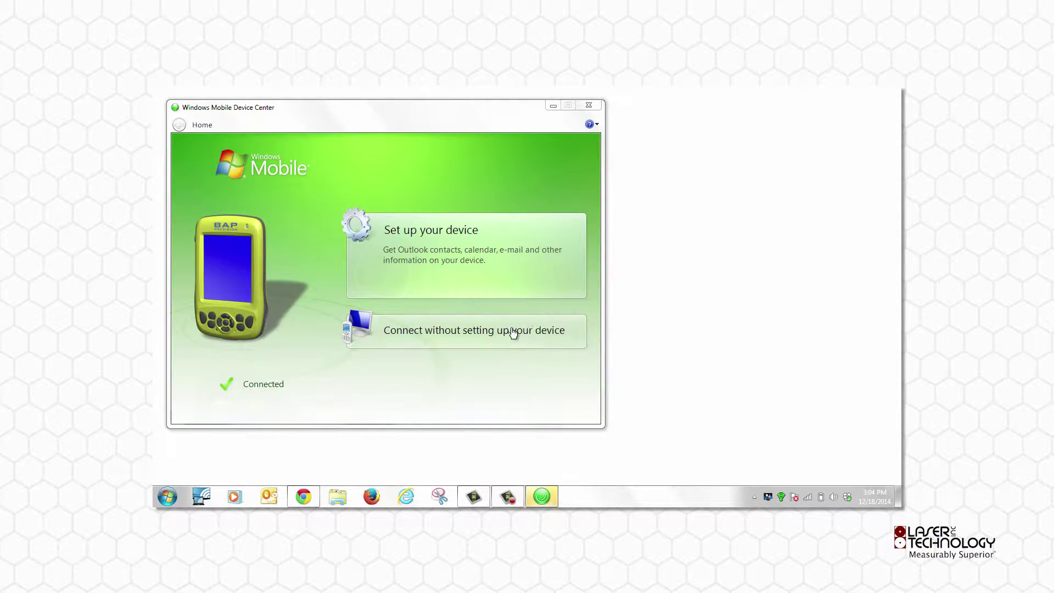
Choose 'Connect without setting up your device' to link the handheld in Windows Mobile Device Center
left_click(459, 336)
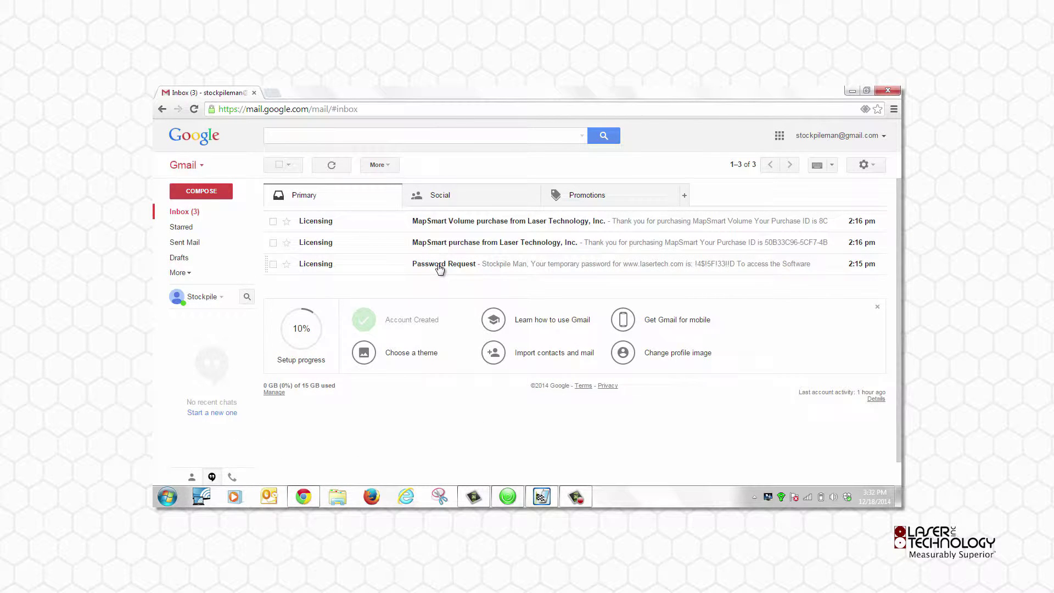
Open the Password Request email and copy its temporary password
left_click(439, 267)
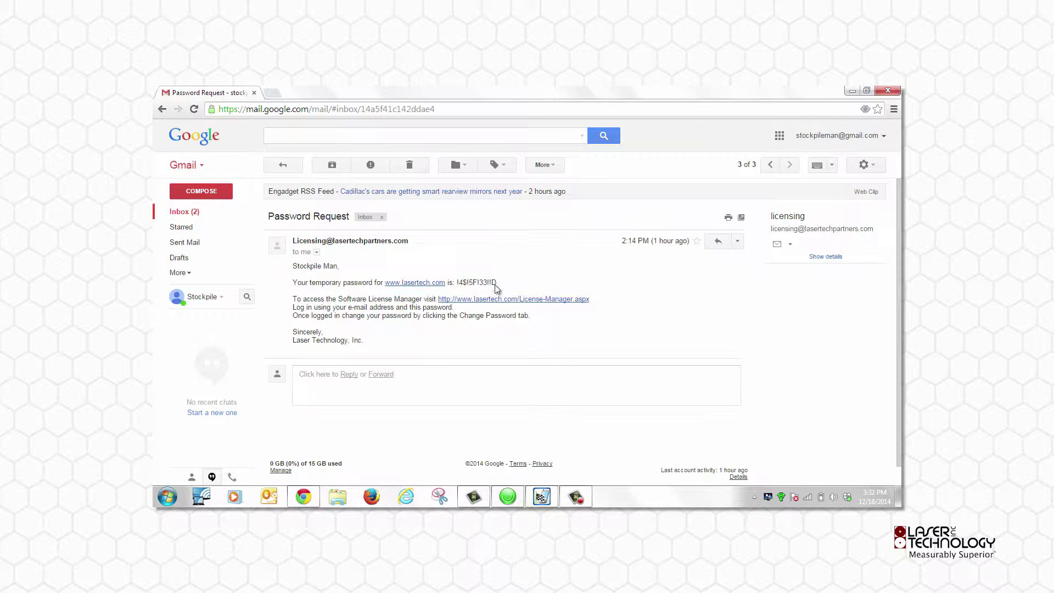
left_click_drag(494, 282, 458, 280)
right_click(463, 281)
left_click(480, 288)
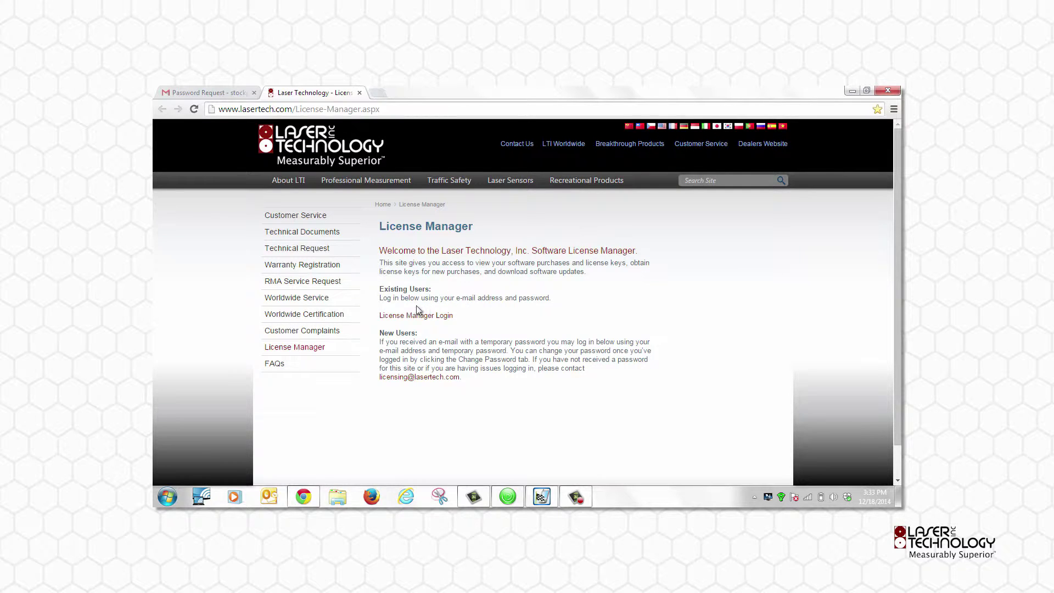
Log into License Manager with the suggested account e-mail and the pasted temporary password
left_click(411, 316)
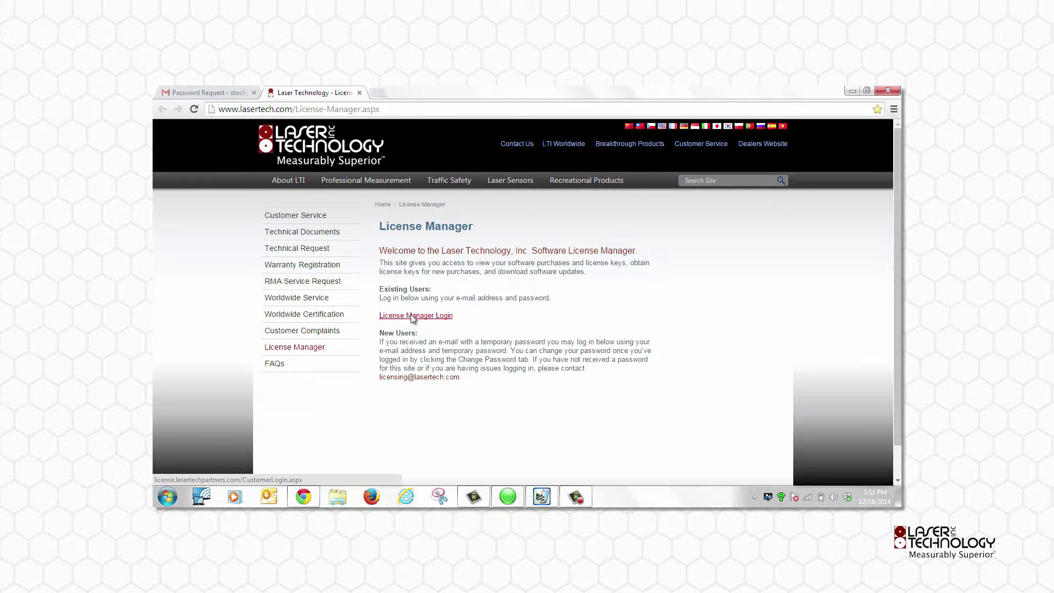
left_click(394, 236)
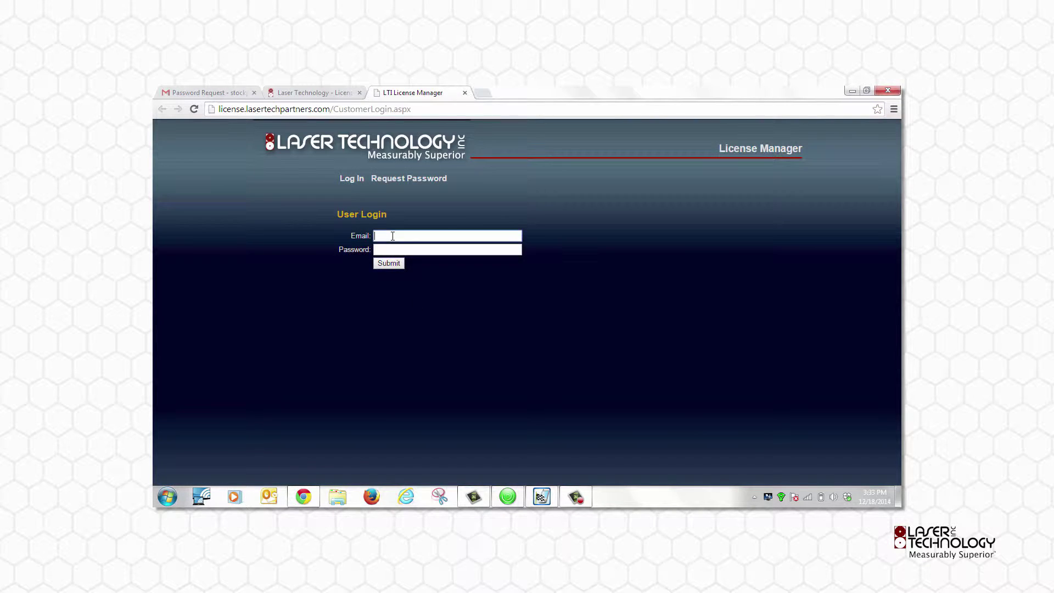
type("st")
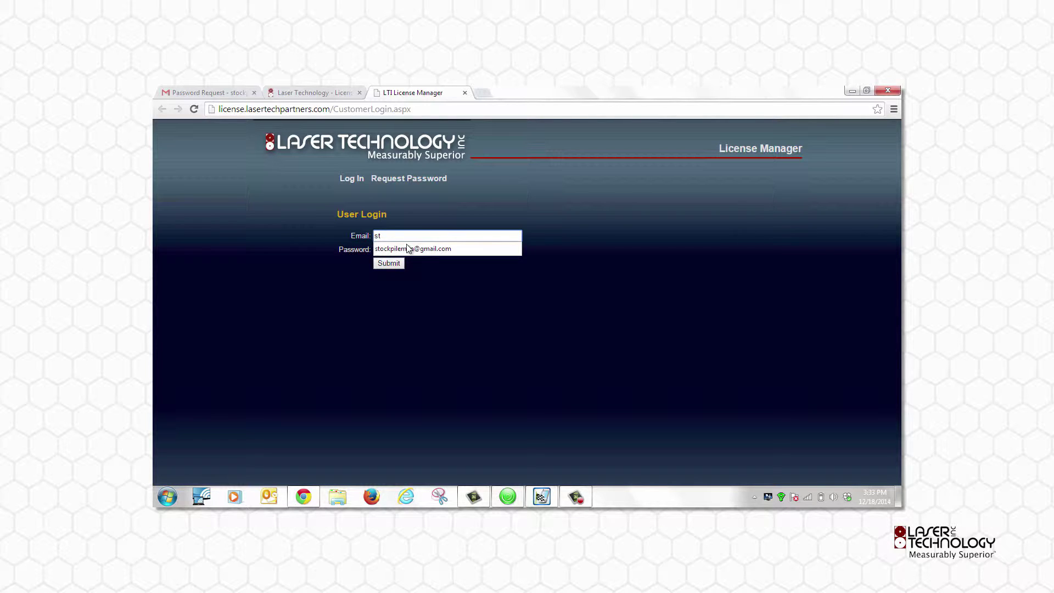
left_click(403, 249)
left_click(397, 251)
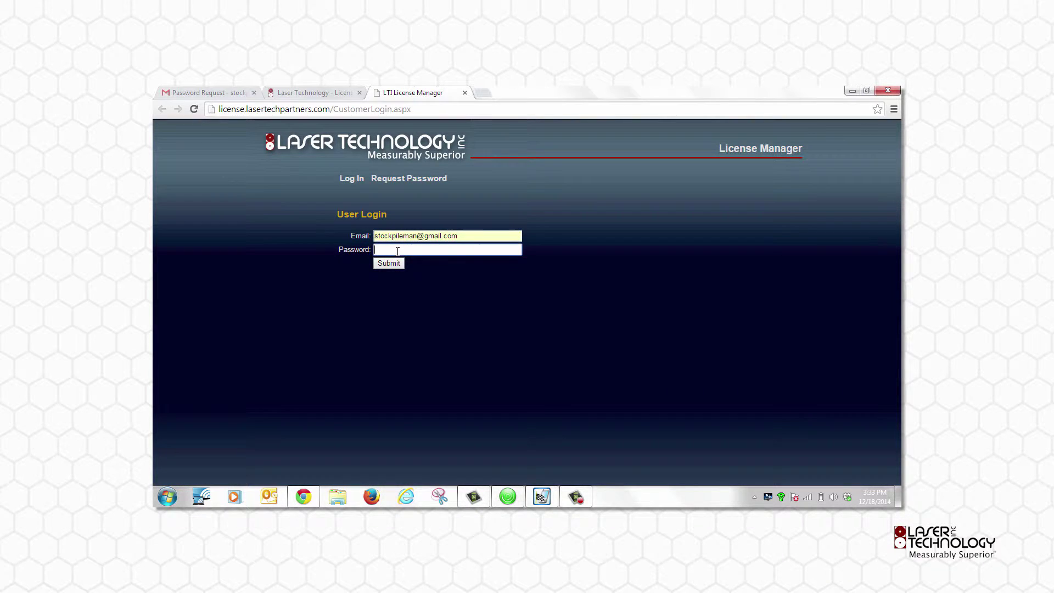
right_click(397, 251)
left_click(437, 311)
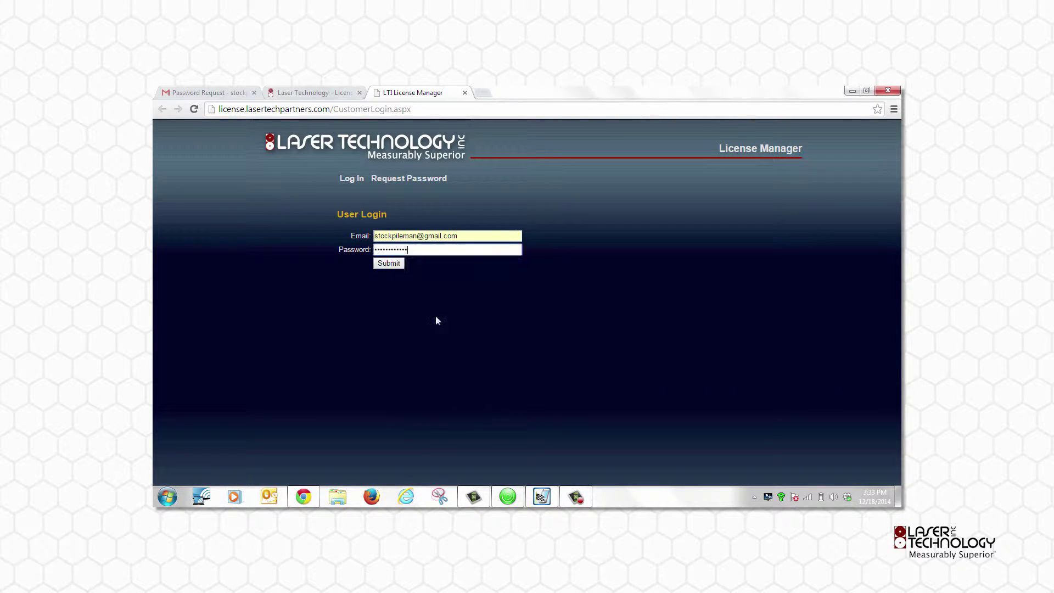
left_click(383, 266)
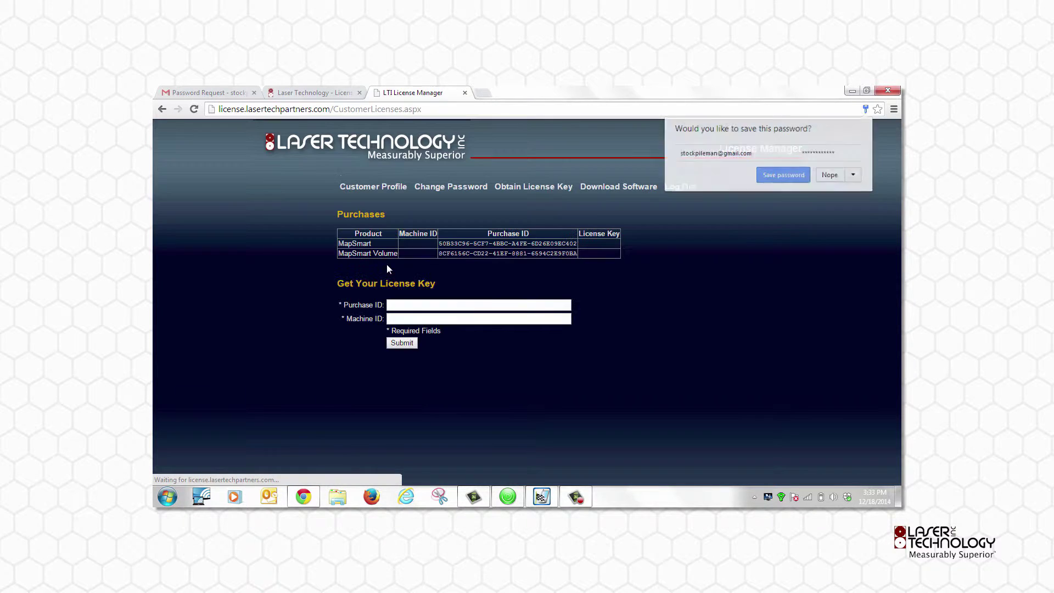
Visit the change password page, return to purchases, then go to Software Downloads
left_click(448, 188)
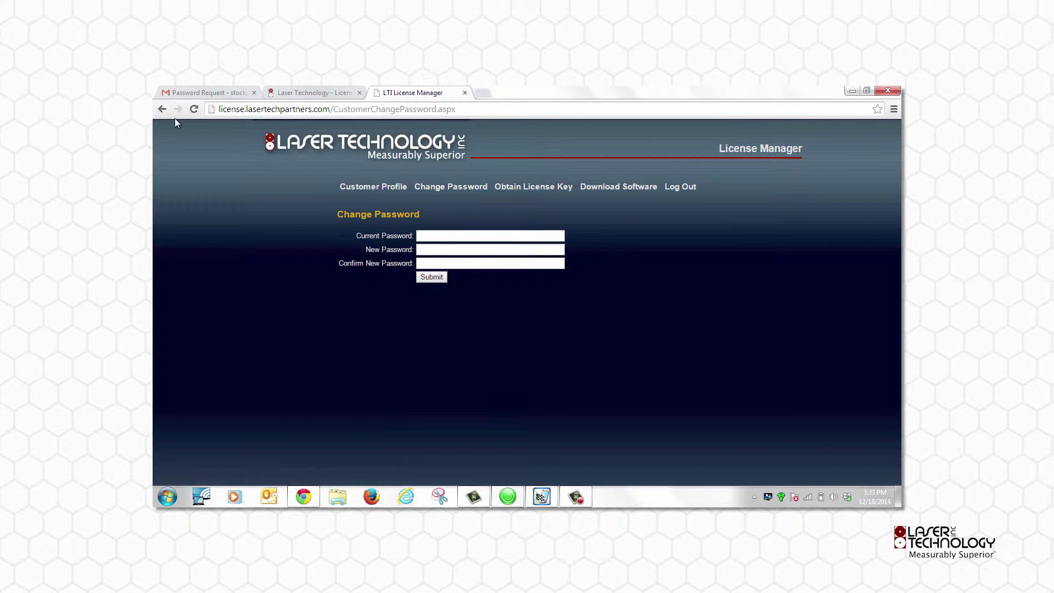
left_click(162, 111)
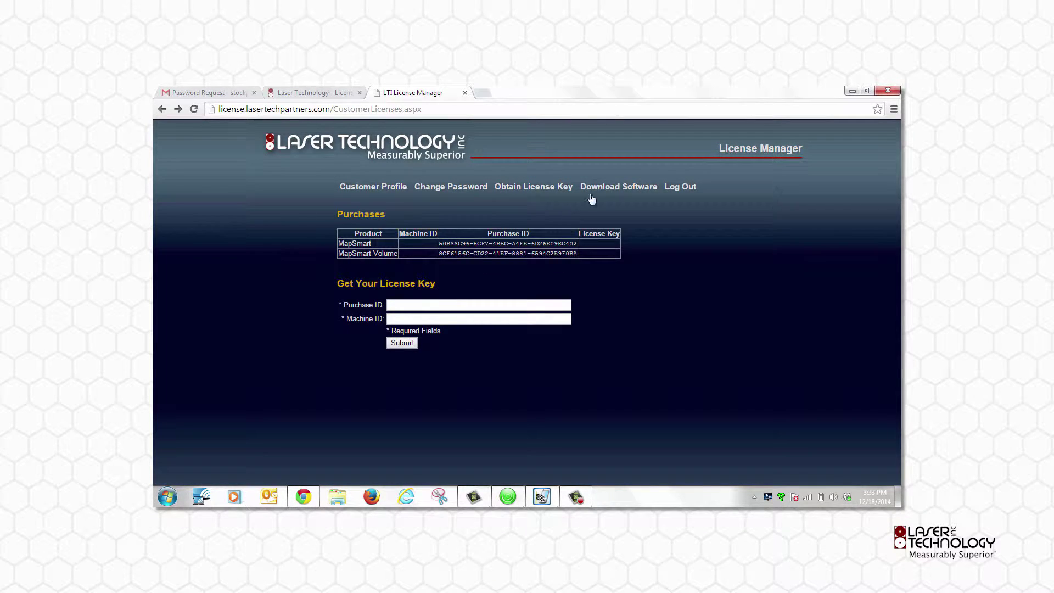
left_click(629, 189)
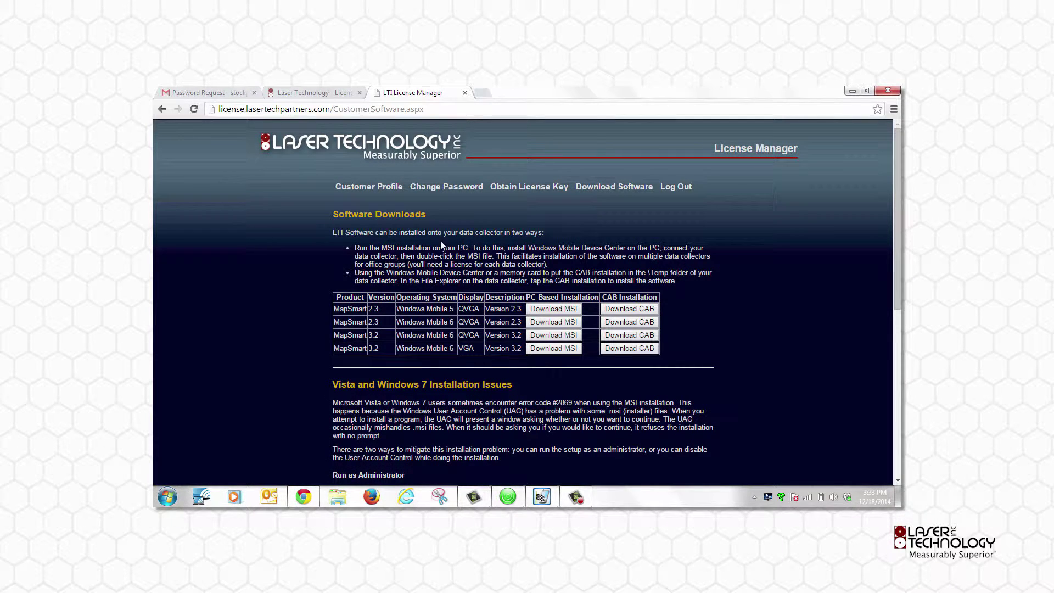
Download the MapSmart 3.2 Windows Mobile 6 MSI installer and keep it despite the warning
left_click_drag(342, 338, 523, 335)
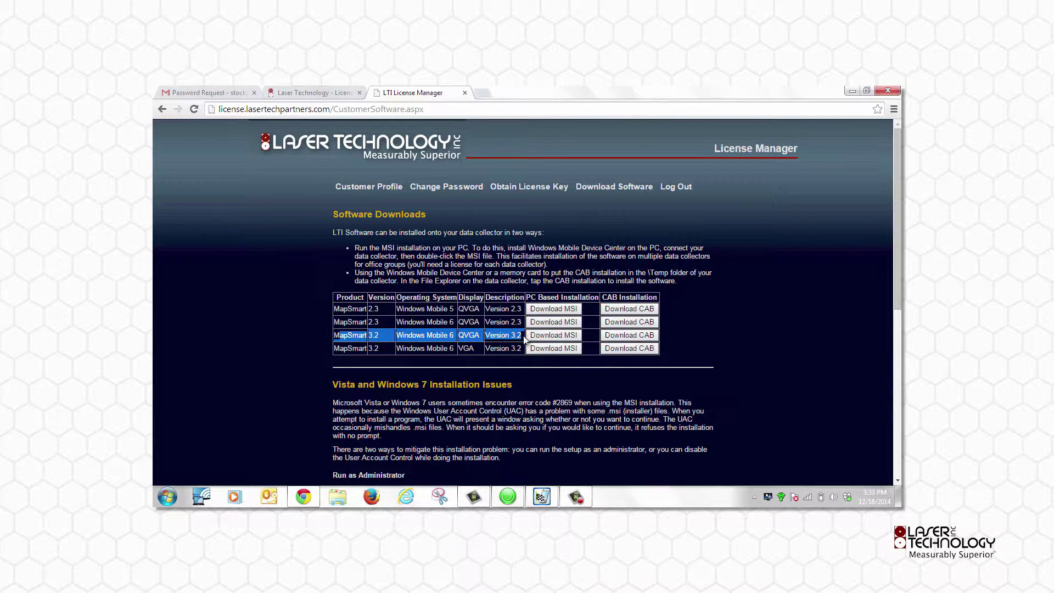
left_click(542, 338)
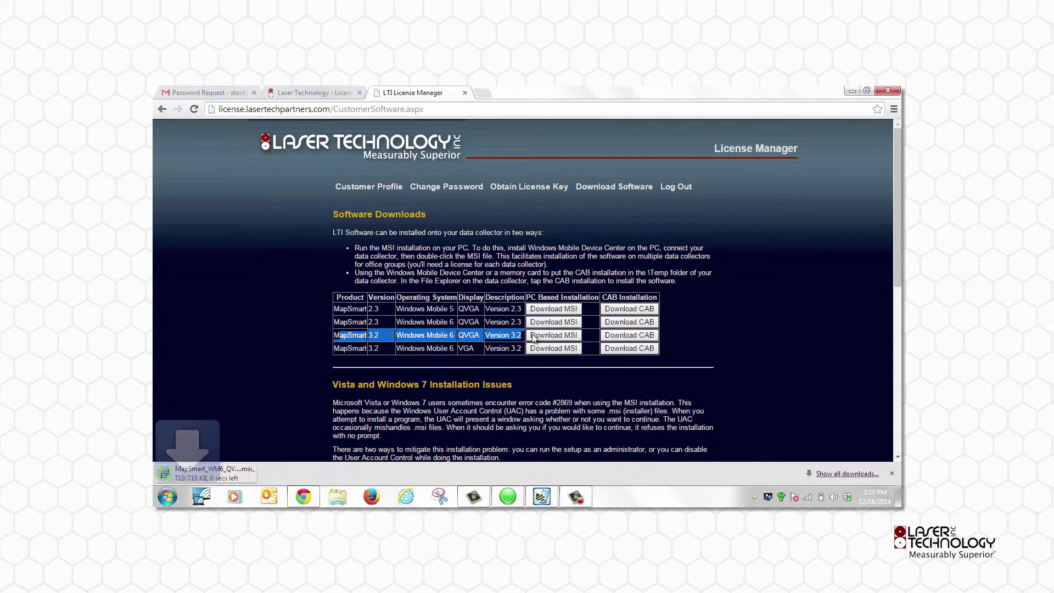
left_click(386, 475)
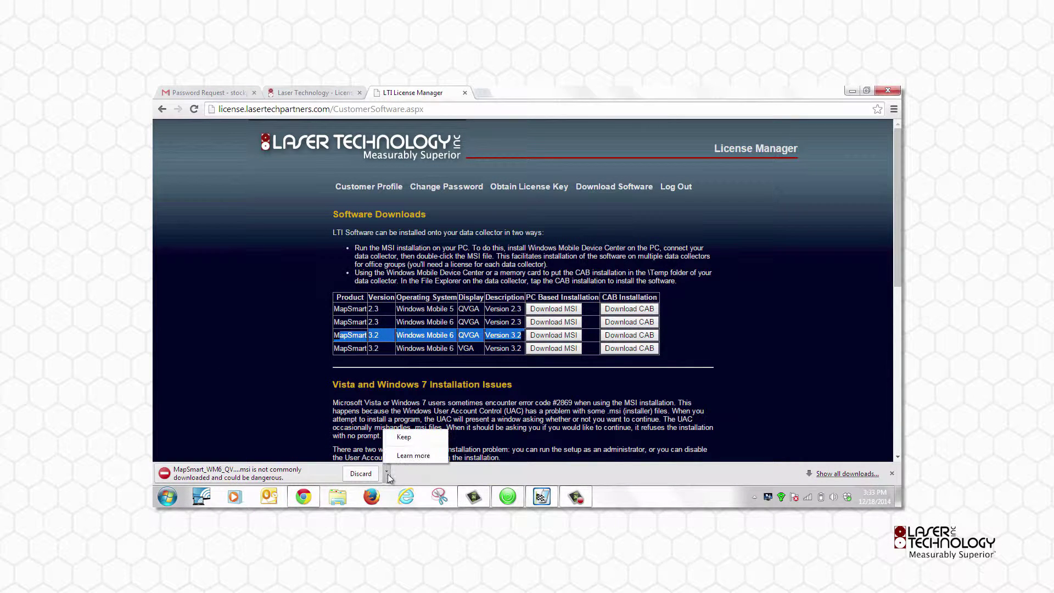
left_click(419, 434)
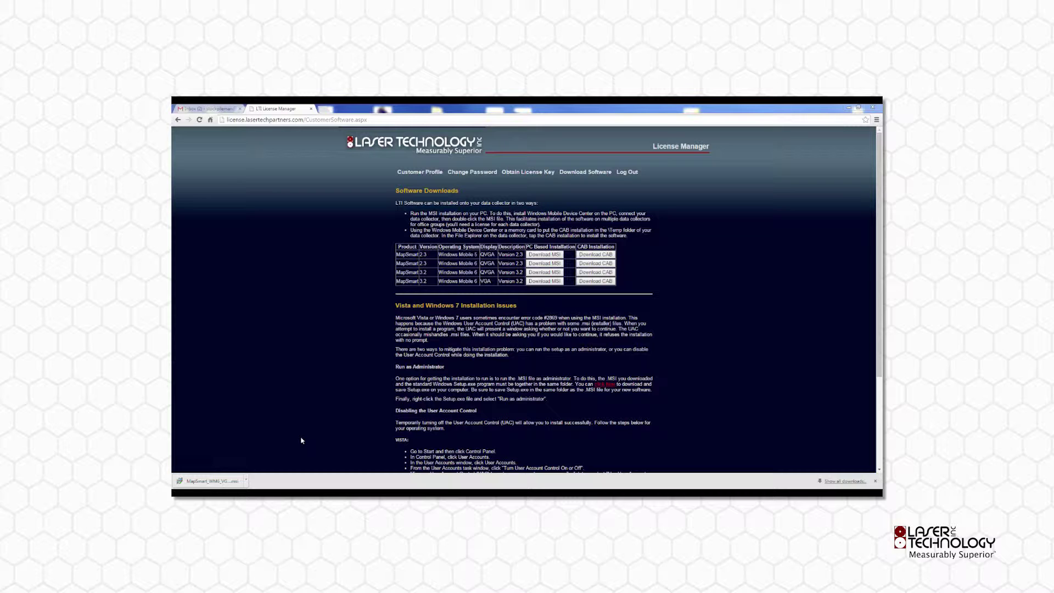
Run the MapSmart MSI past Welcome with the default folder, then go to Get Your License Key
left_click(217, 480)
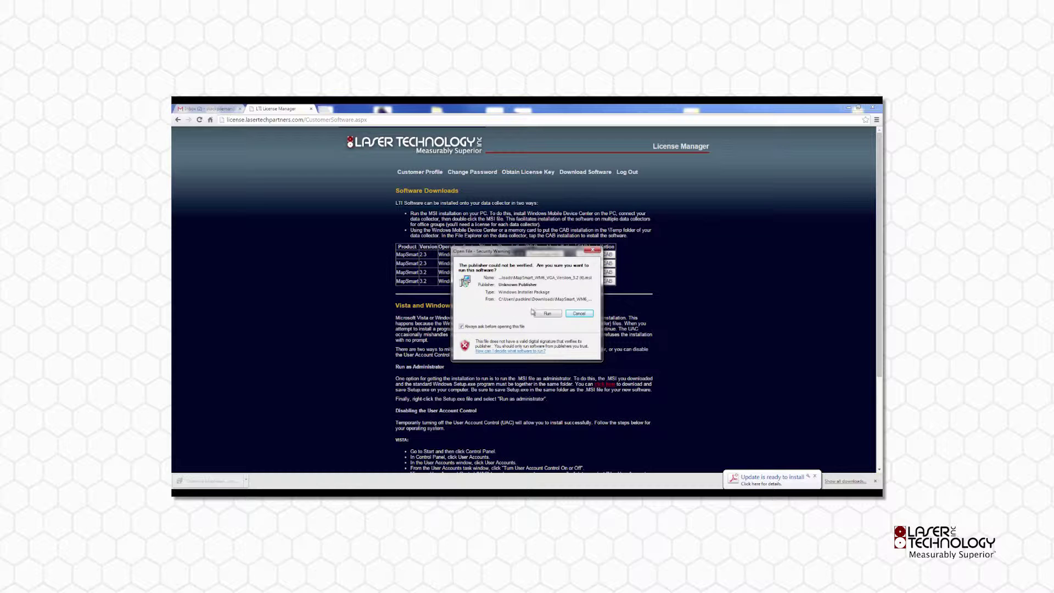
left_click(548, 313)
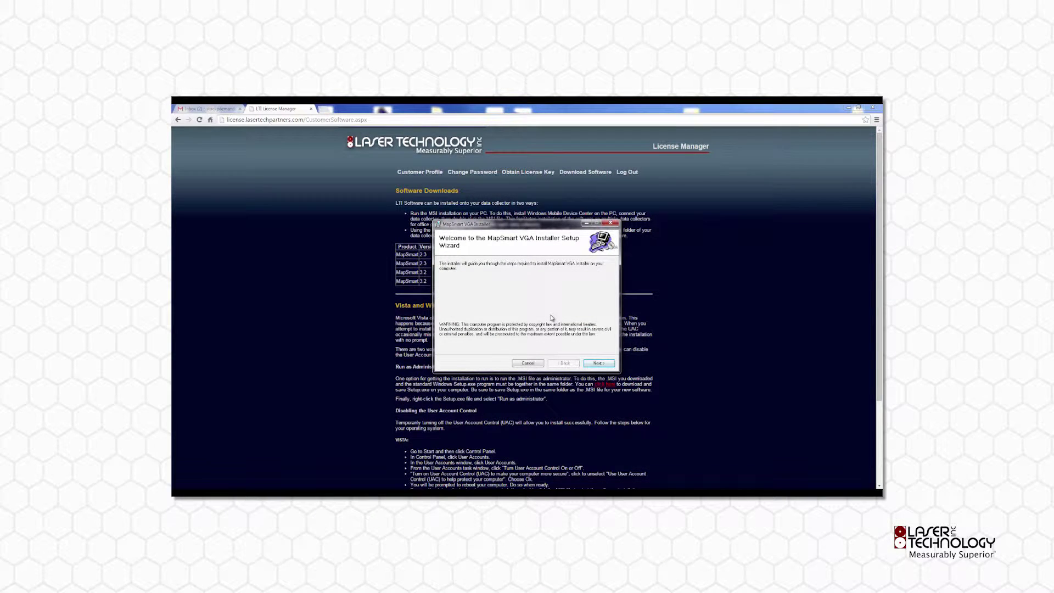
left_click(598, 363)
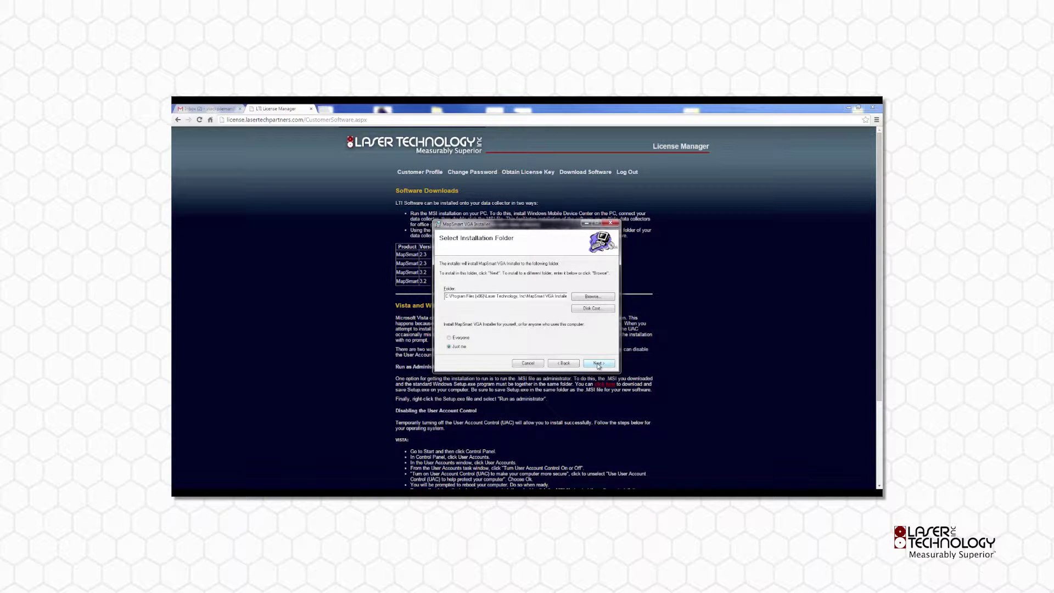
left_click(598, 364)
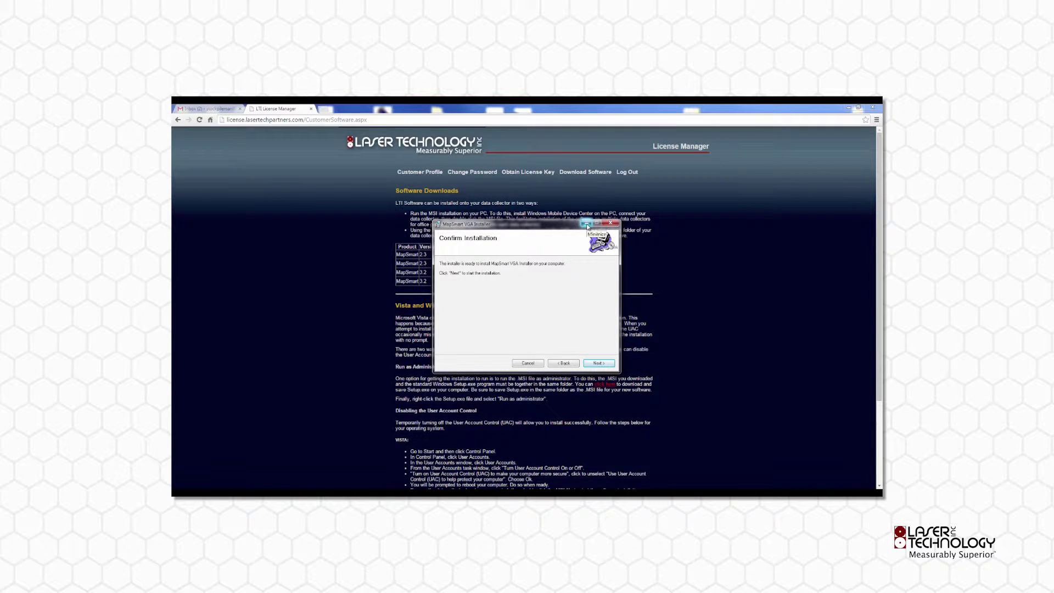
left_click(586, 224)
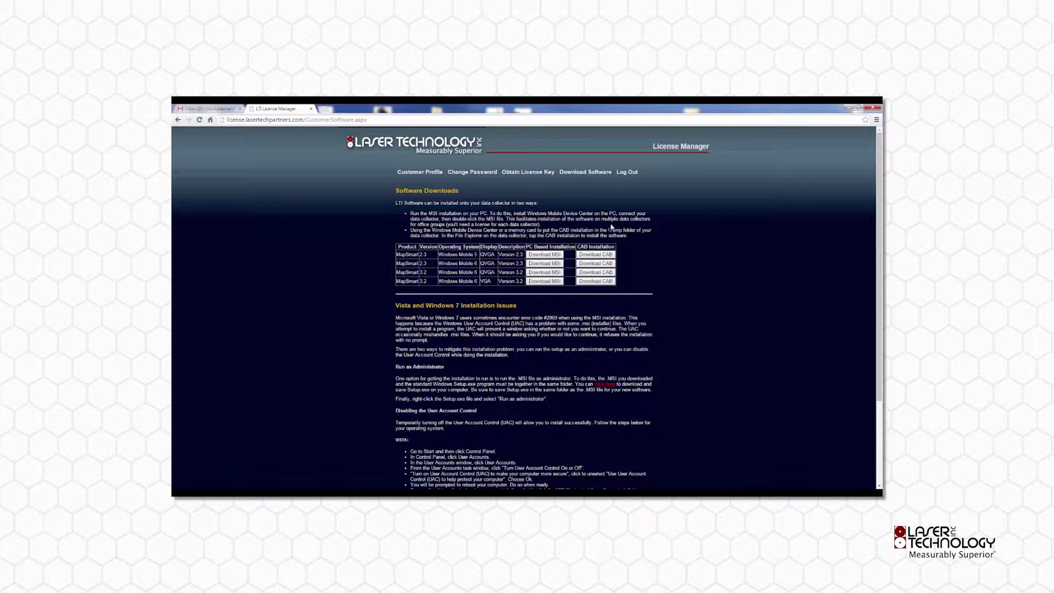
left_click(528, 174)
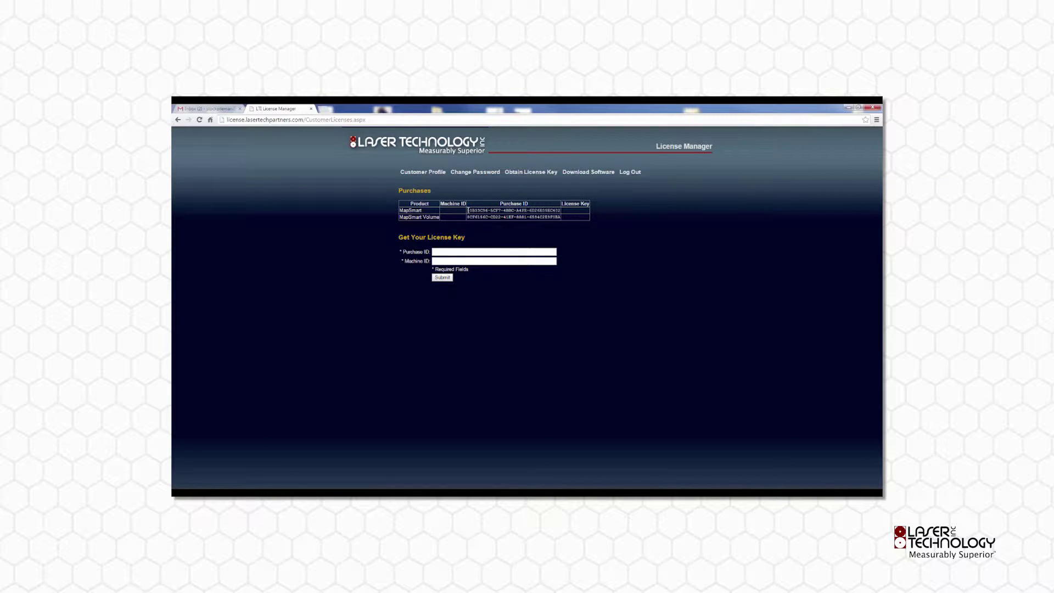
Copy the MapSmart Purchase ID into the Purchase ID field and submit the key request
left_click_drag(467, 210, 557, 210)
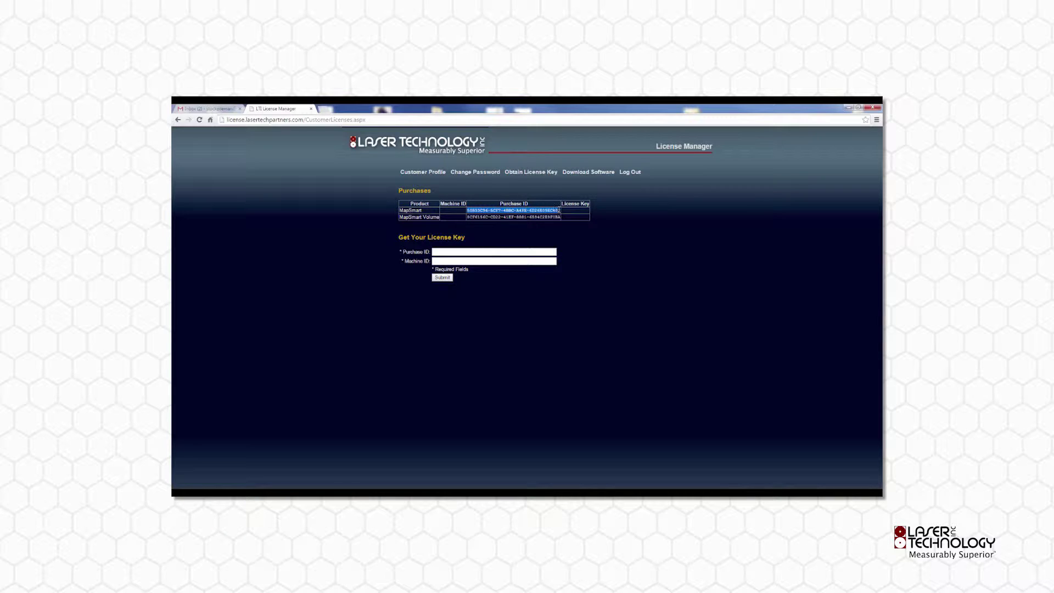
right_click(556, 212)
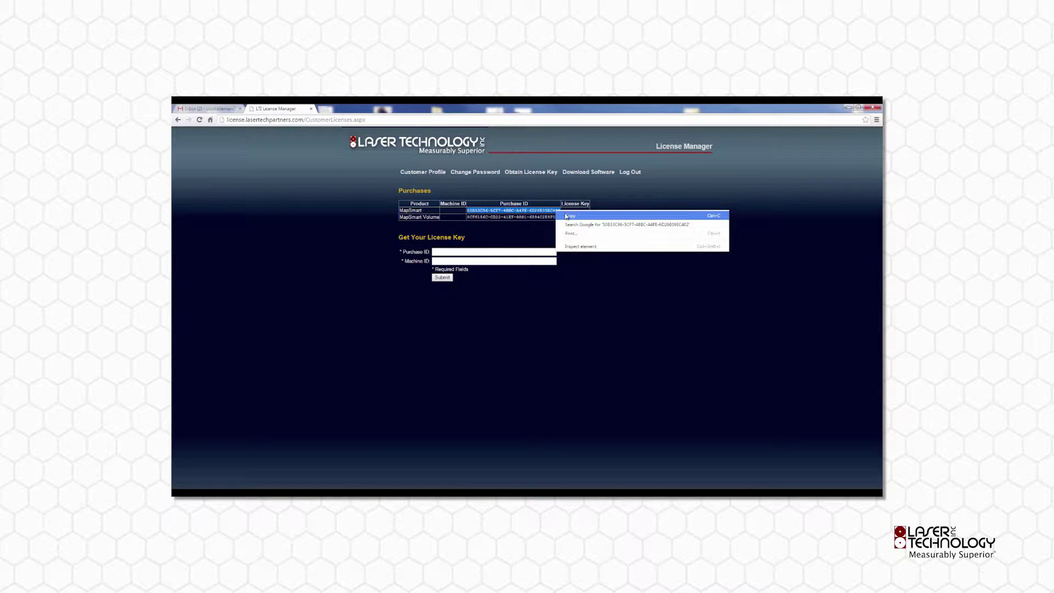
left_click(568, 216)
left_click(485, 251)
right_click(485, 253)
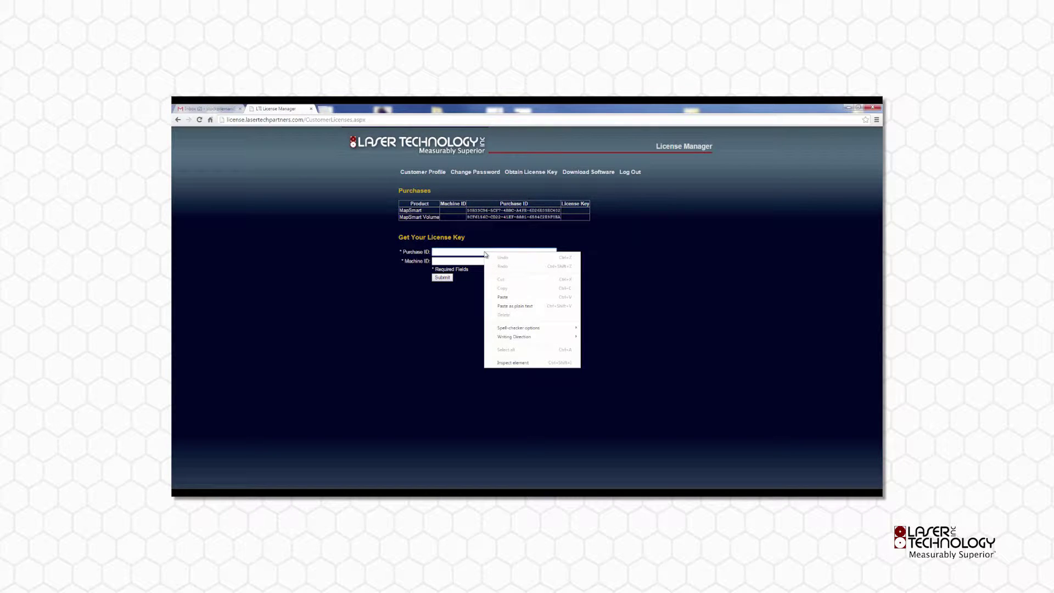
left_click(503, 297)
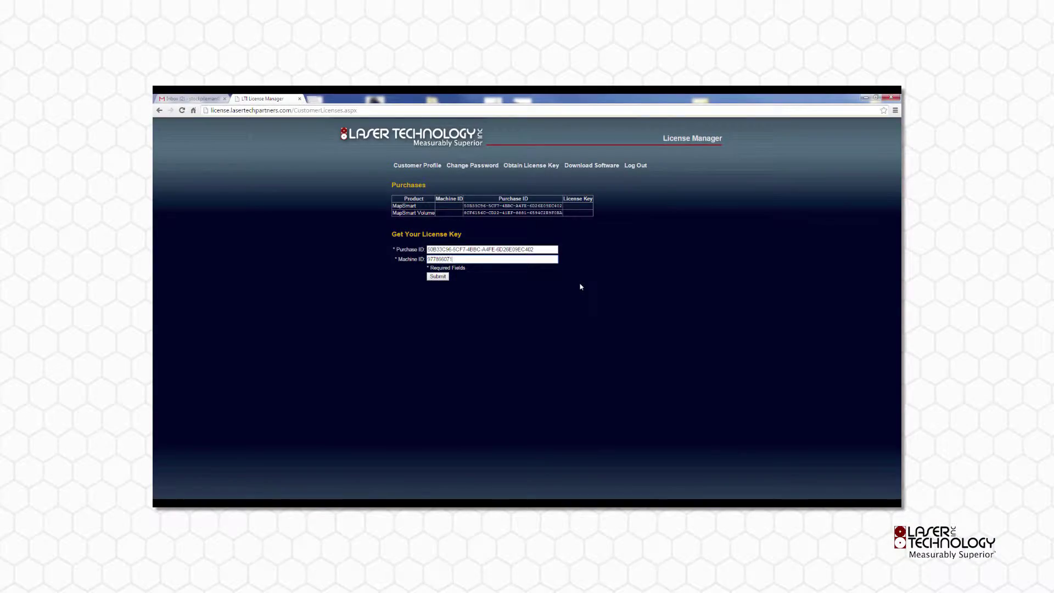
left_click(437, 277)
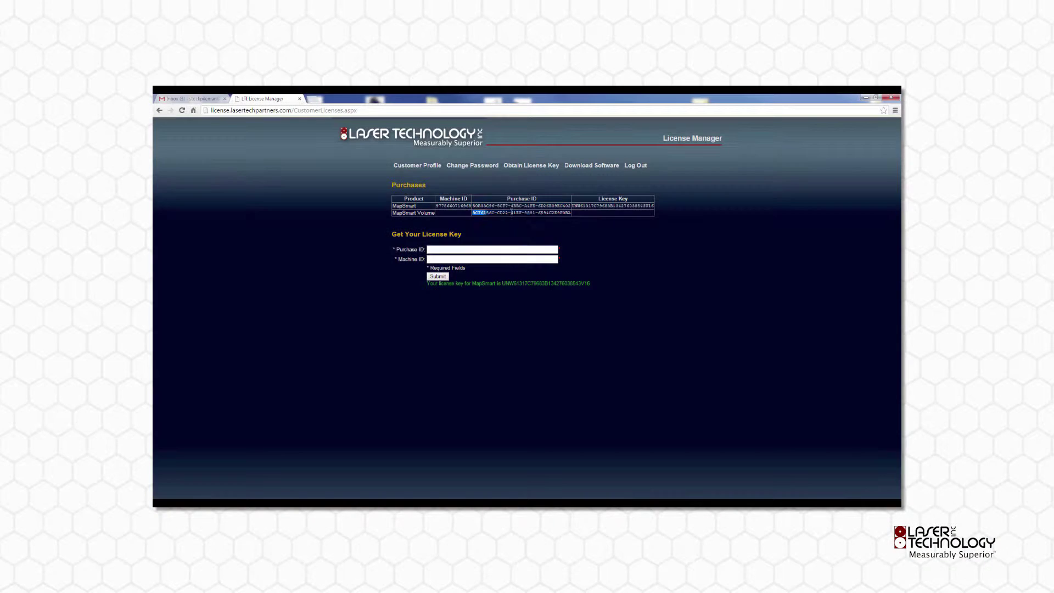
Copy the MapSmart Volume Purchase ID from the table into the form's Purchase ID field
left_click_drag(473, 212, 569, 213)
right_click(569, 214)
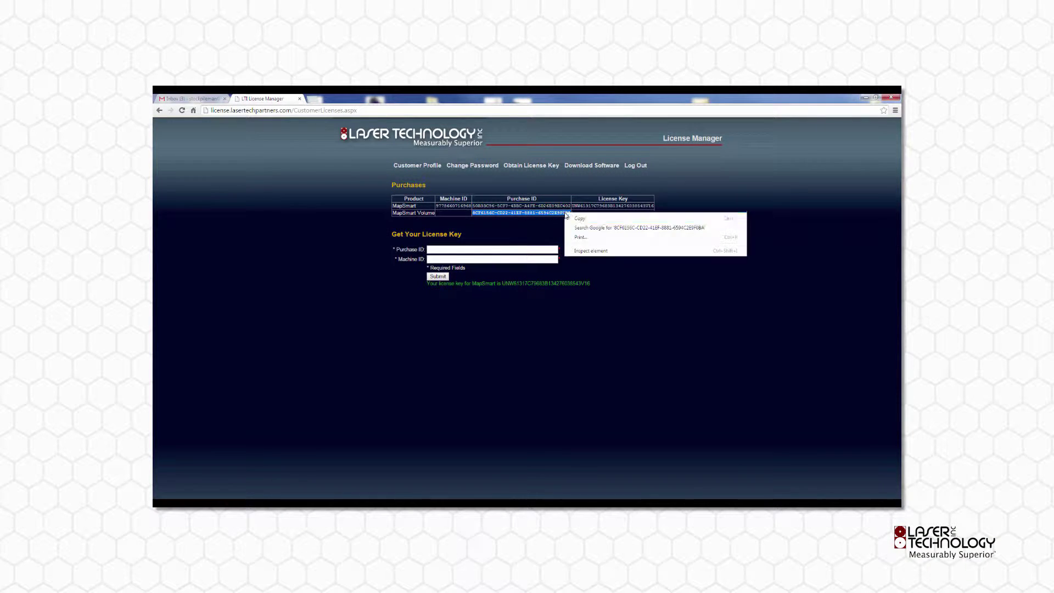
left_click(581, 218)
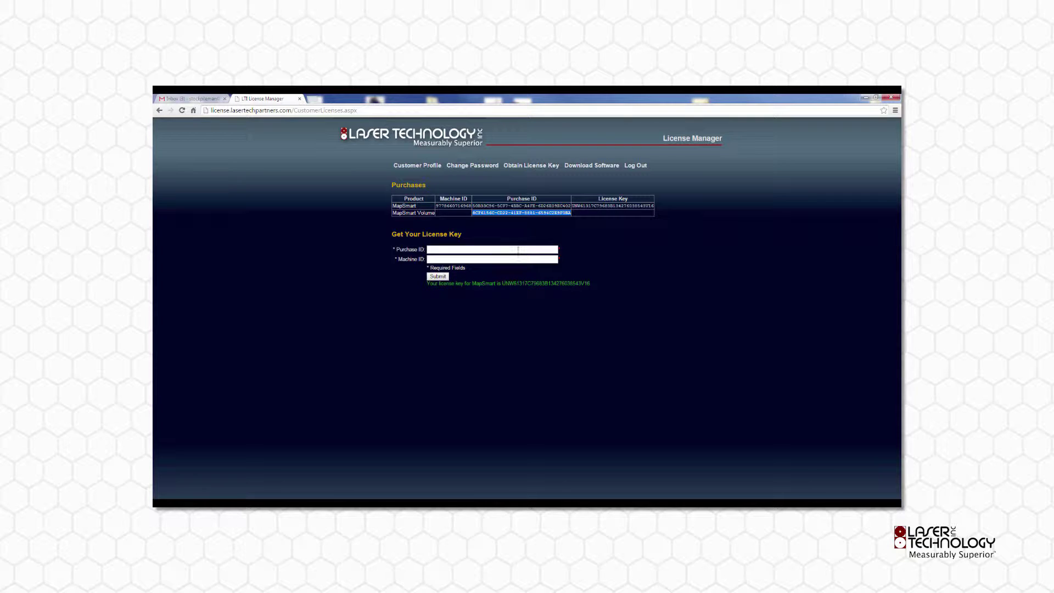
right_click(517, 249)
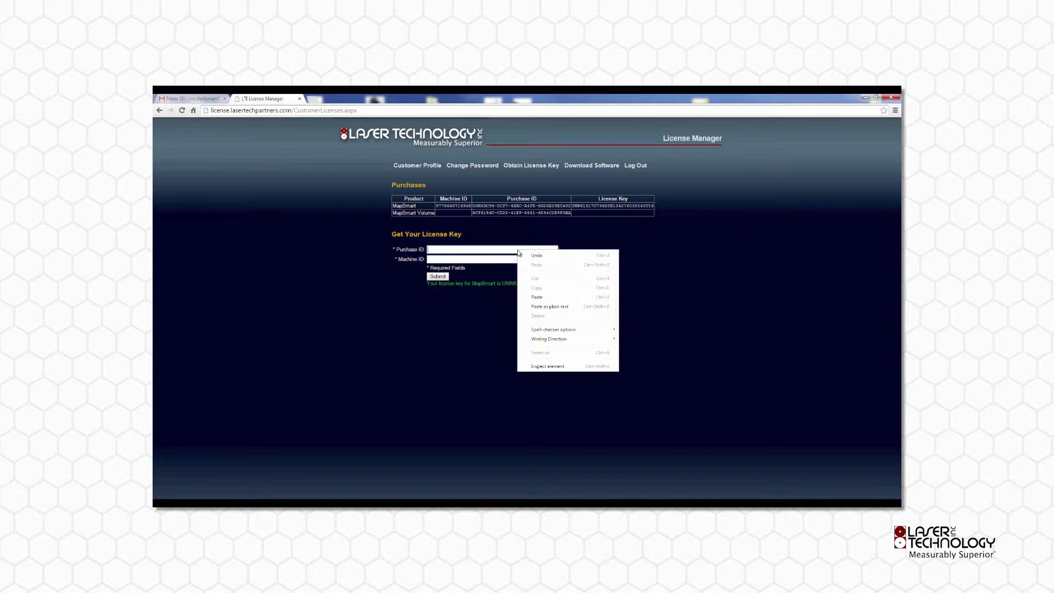
left_click(539, 297)
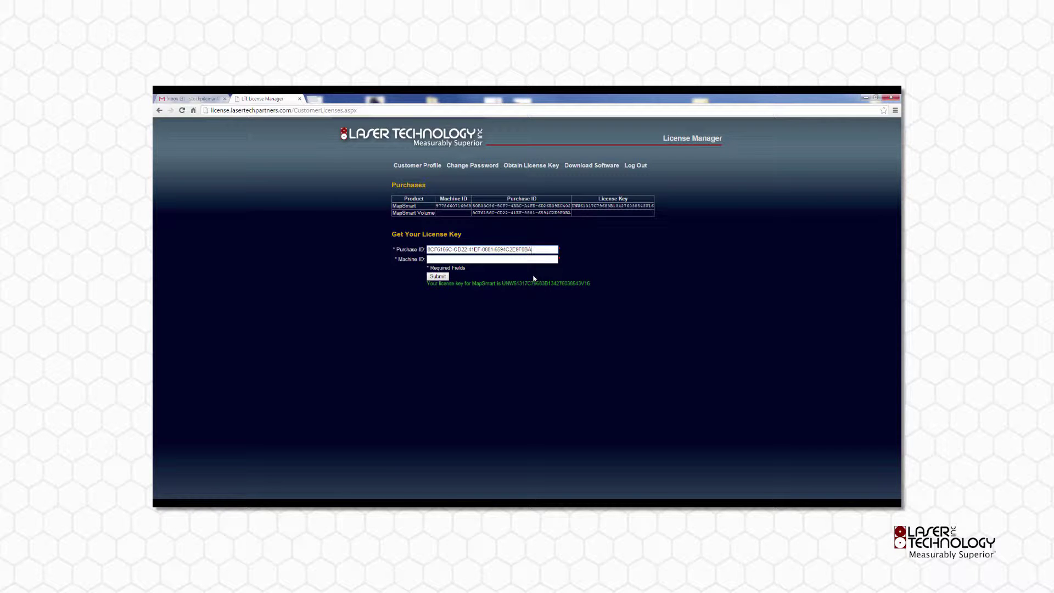
Paste the MapSmart row's Machine ID into the form and submit the Volume key request
left_click_drag(439, 206, 470, 204)
right_click(470, 205)
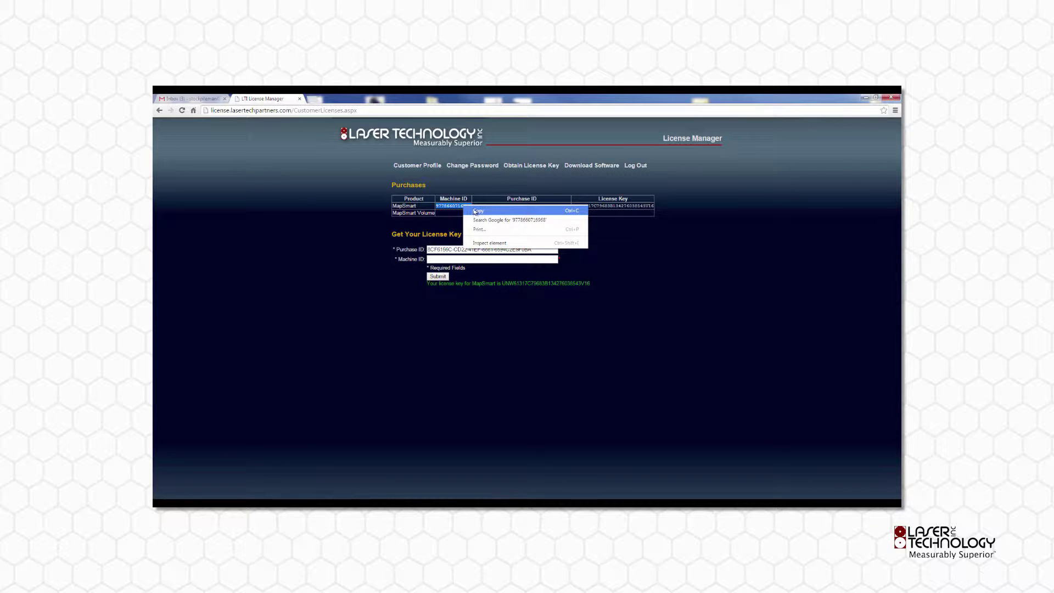
left_click(480, 210)
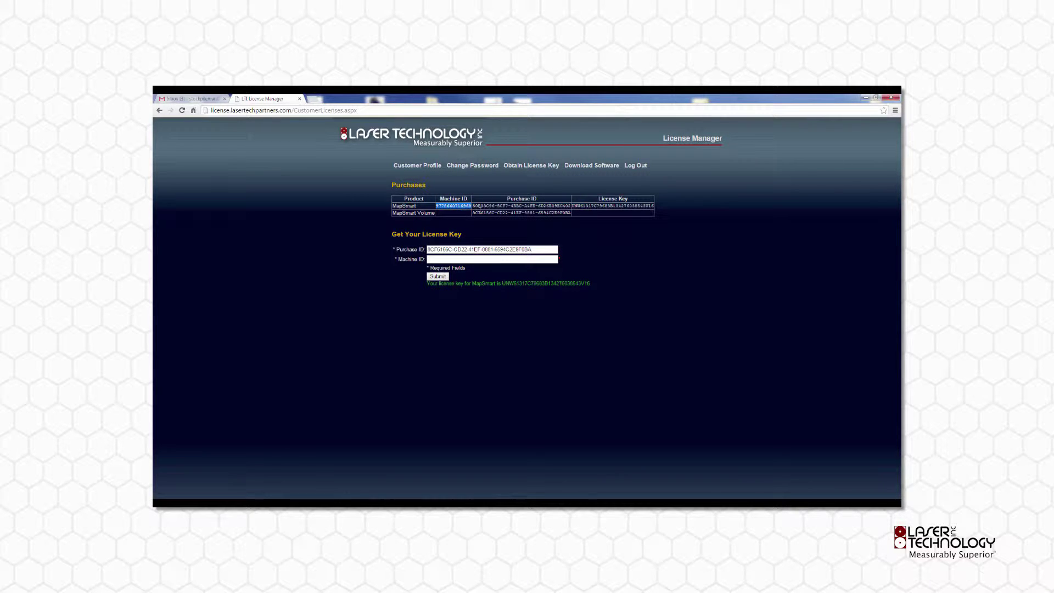
left_click(463, 259)
right_click(462, 259)
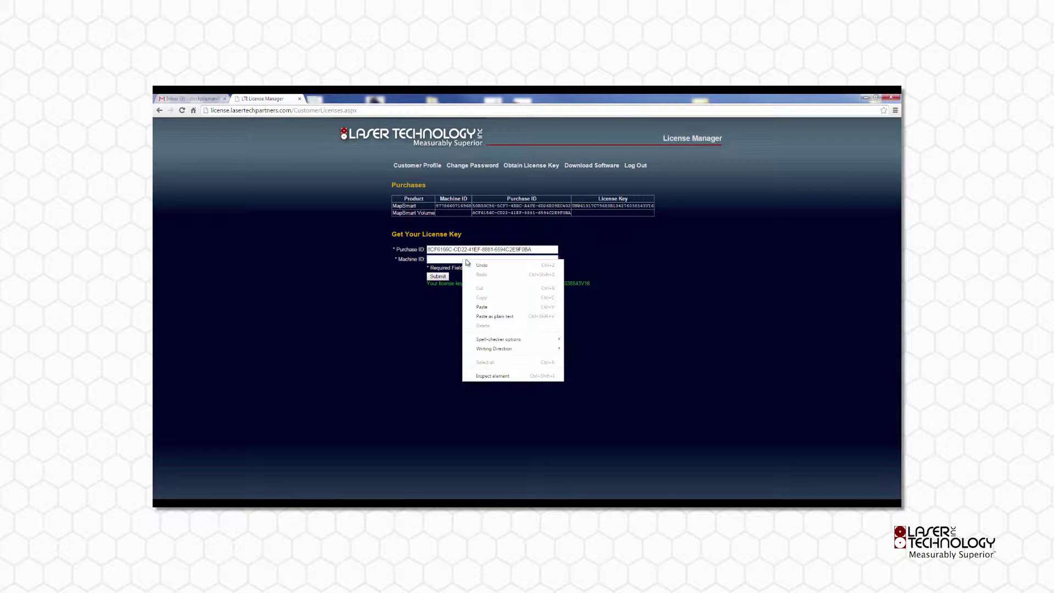
left_click(483, 307)
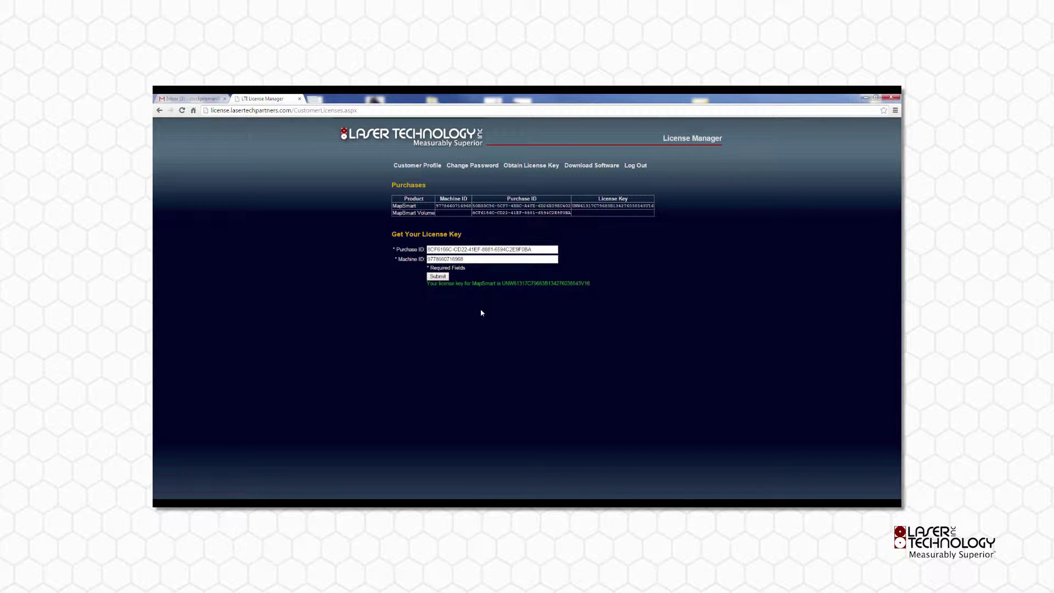
left_click(439, 276)
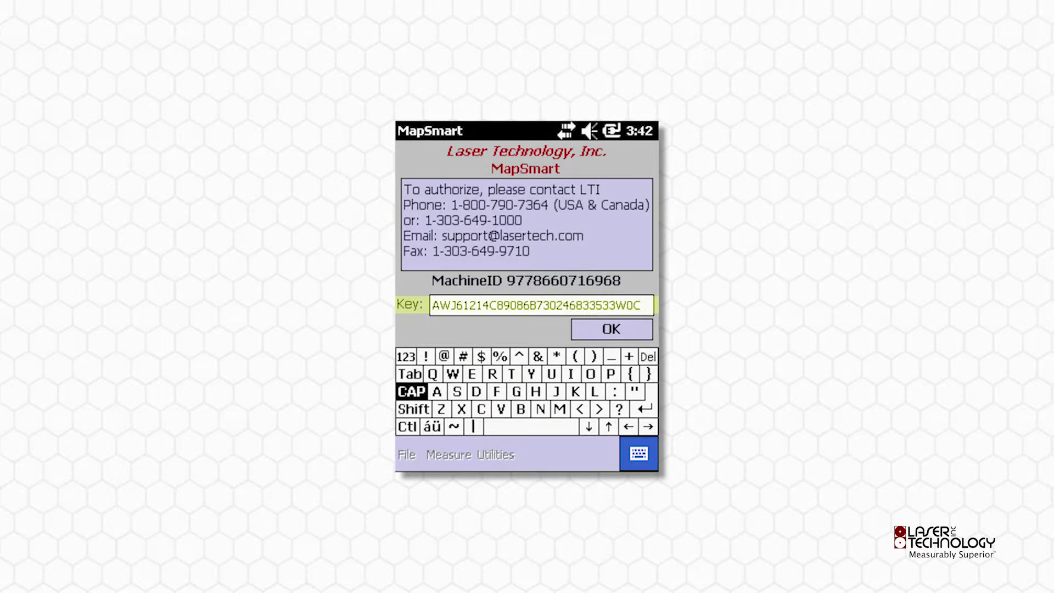
Confirm the entered key with OK and Enter to authorize MapSmart
left_click(612, 329)
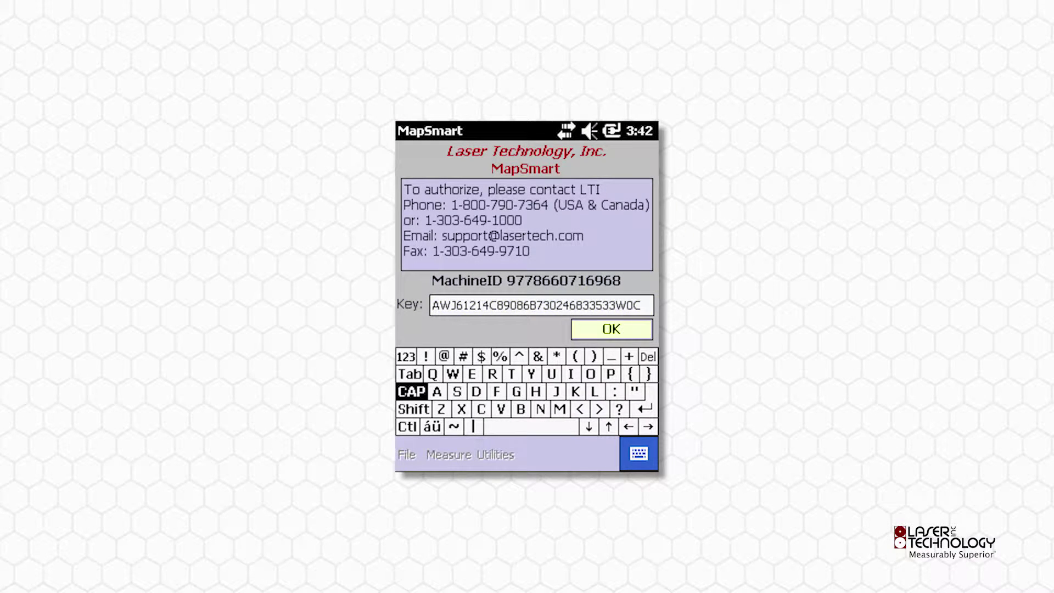
key("Return")
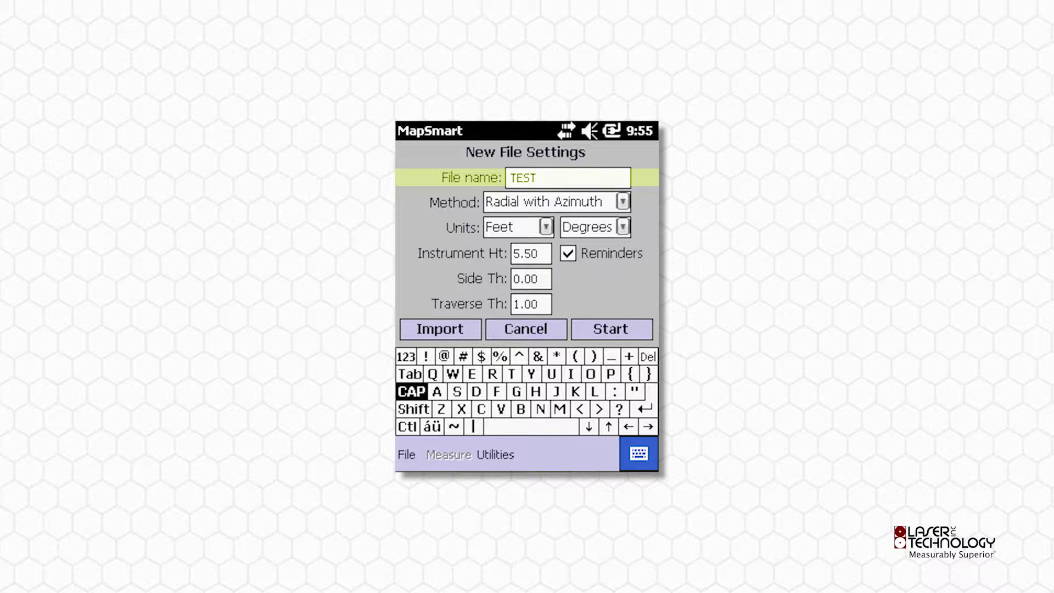
Start file TEST using Radial with Azimuth, accepting origin 0,0,0 noted 'Origin'
left_click(548, 202)
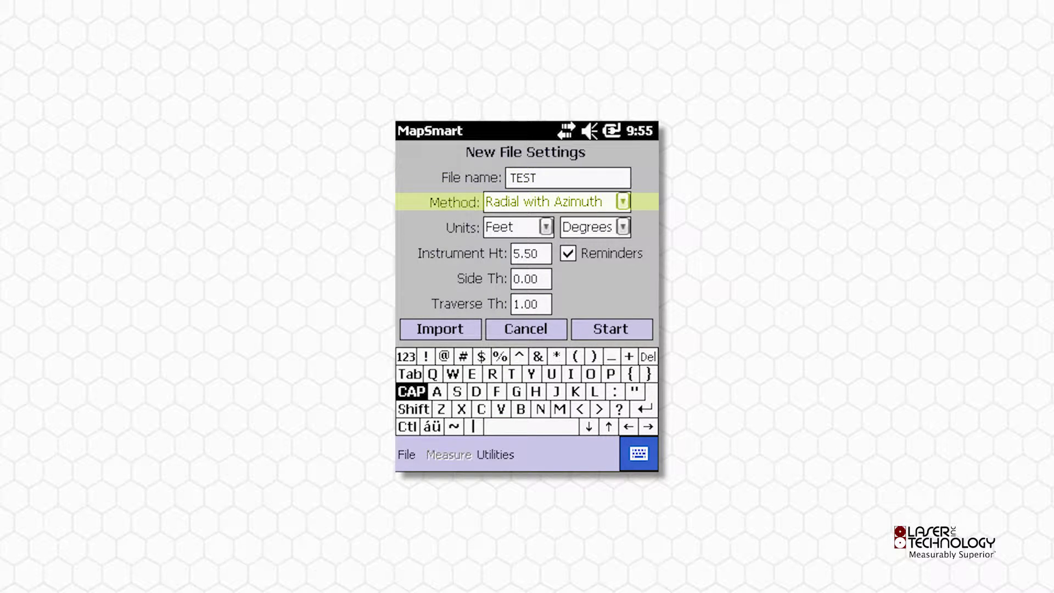
left_click(611, 329)
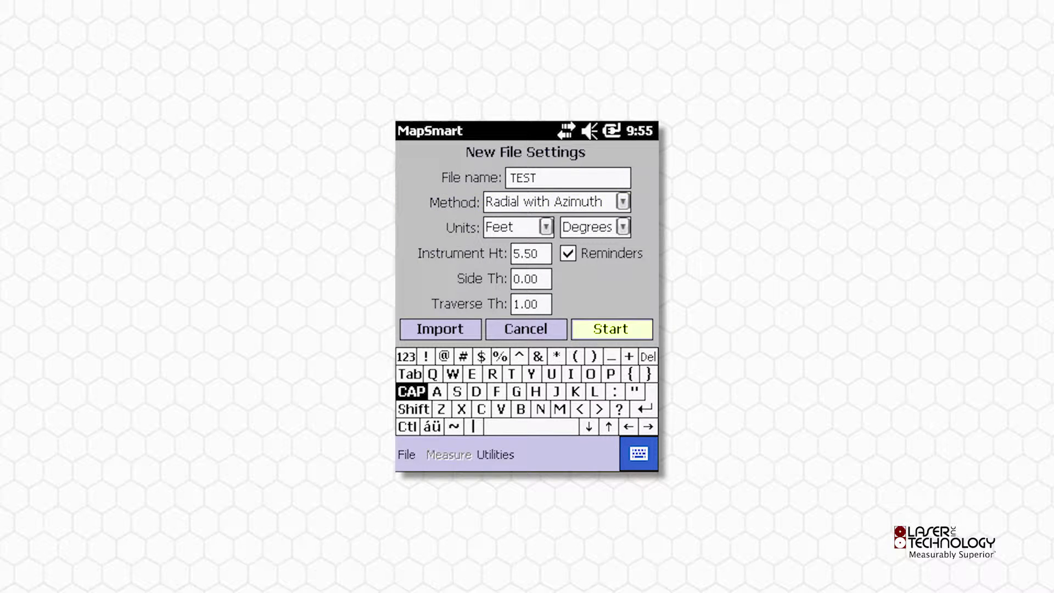
key("Return")
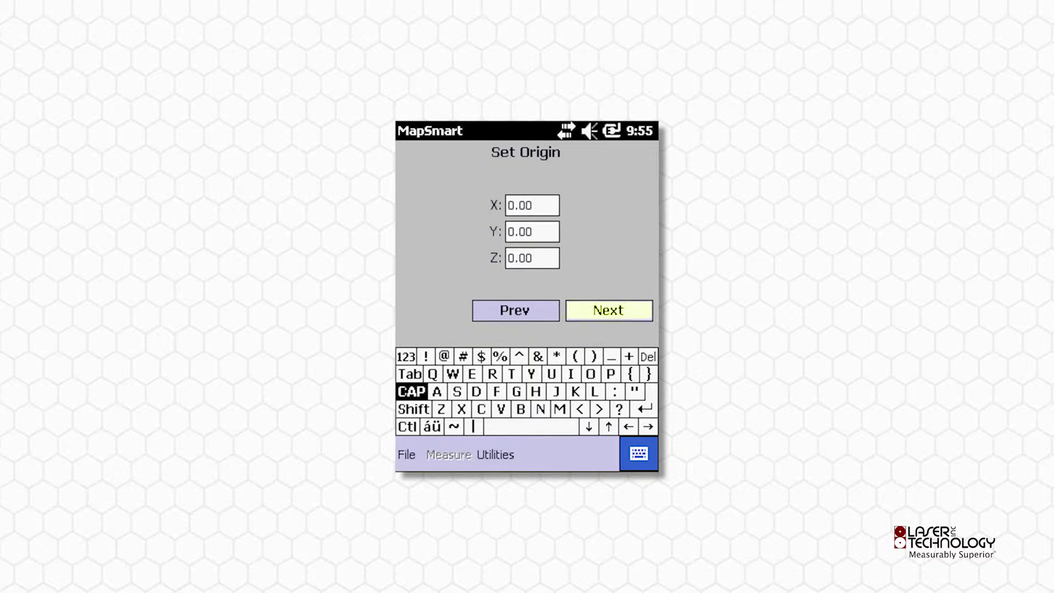
key("Return")
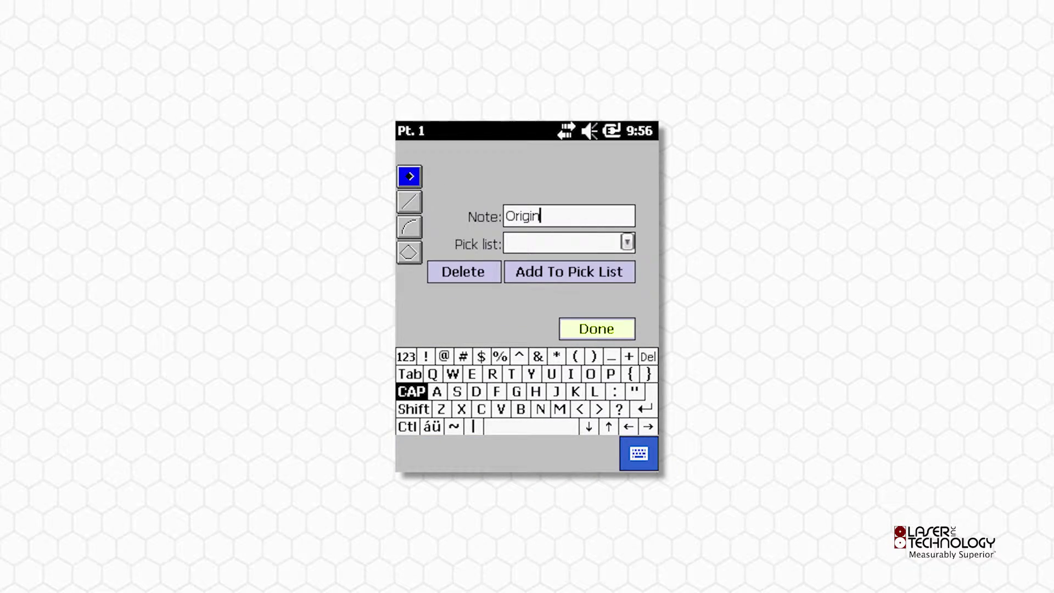
key("Return")
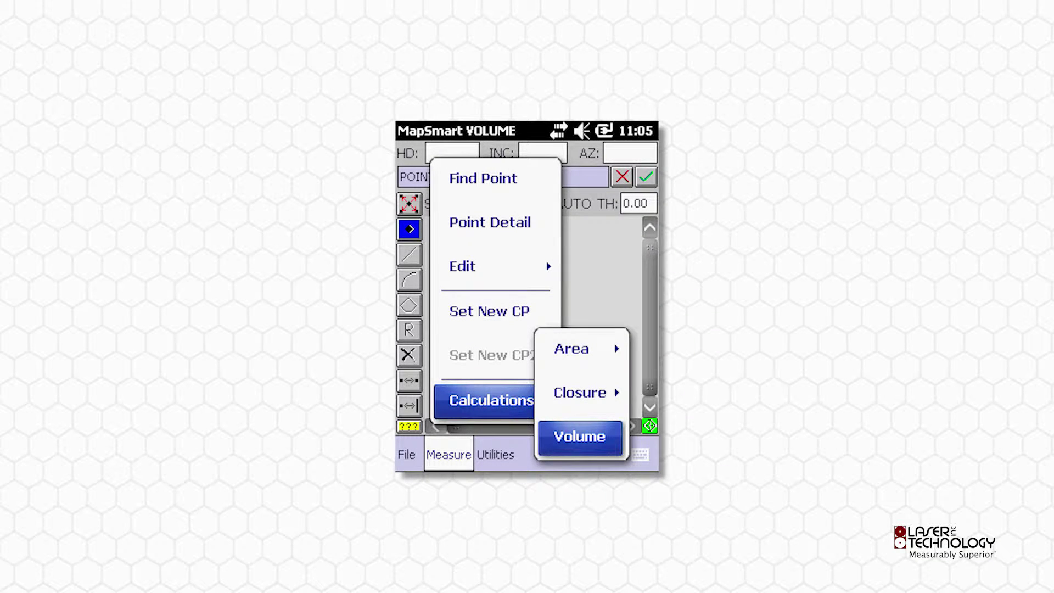
Open the Volume calculation and confirm its license key in the Volume License dialog
left_click(580, 436)
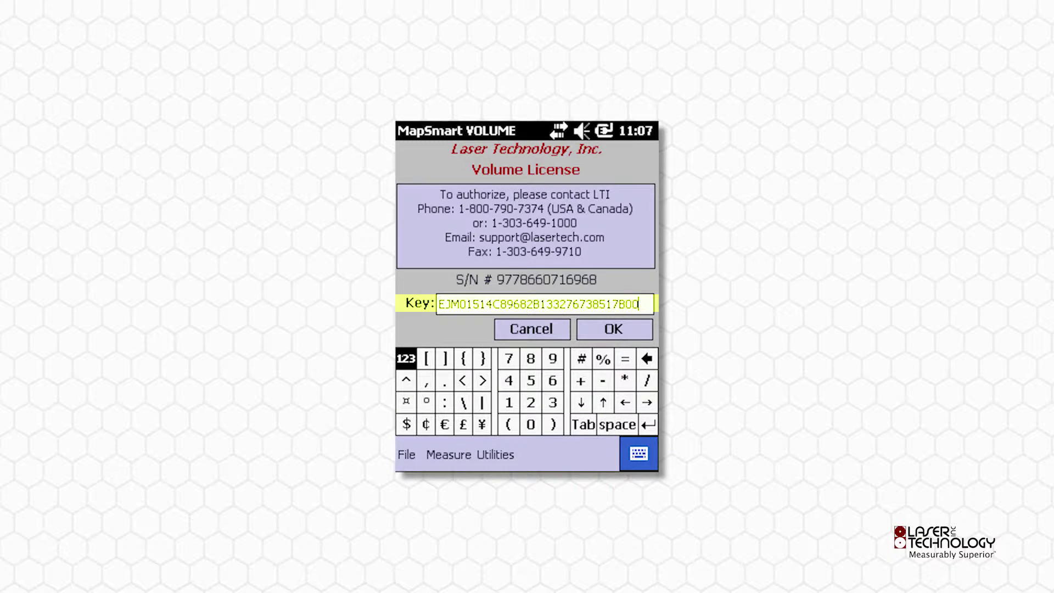
key("Tab")
key("Return")
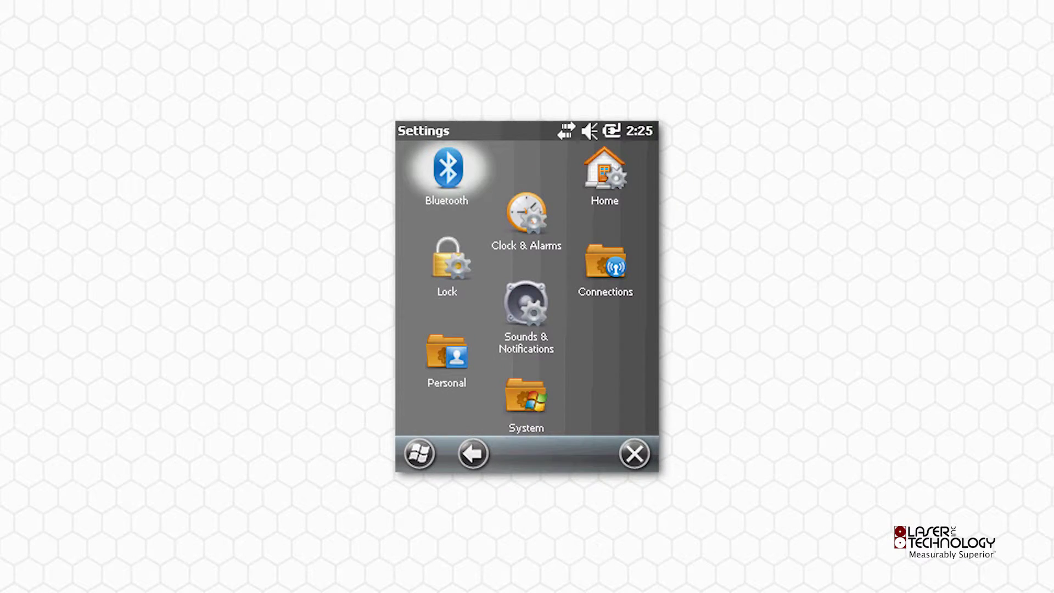
Pair the TP360B-041603 laser over Bluetooth with its passcode and assign it to COM9
key("Return")
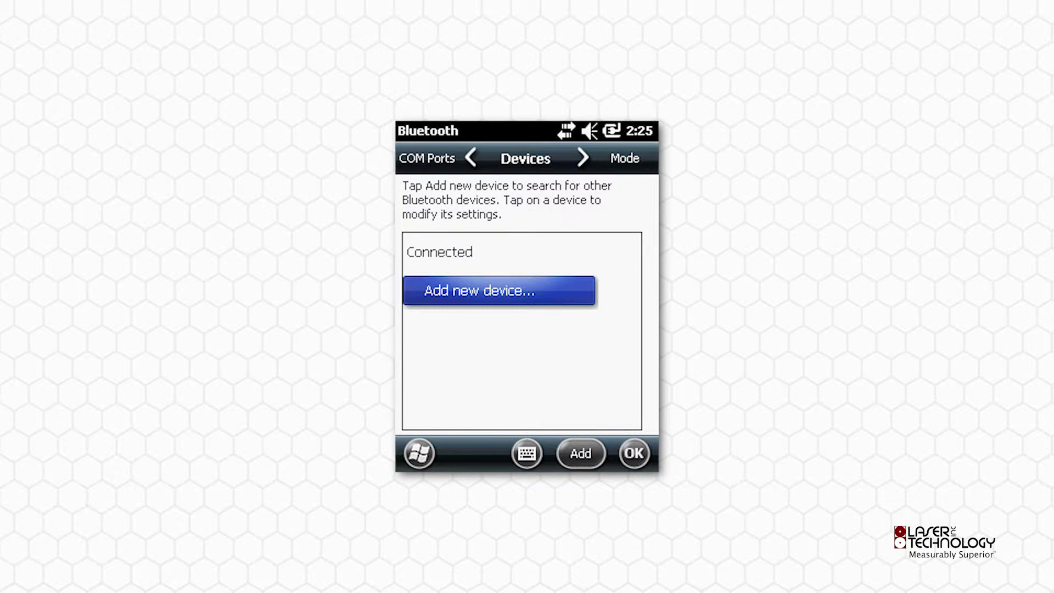
key("Return")
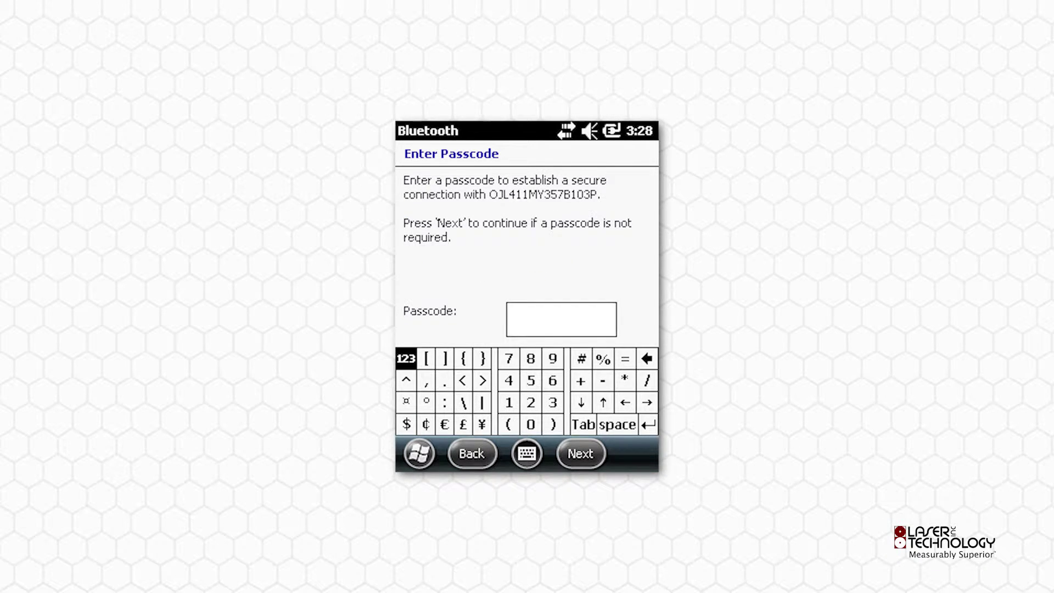
type("123456")
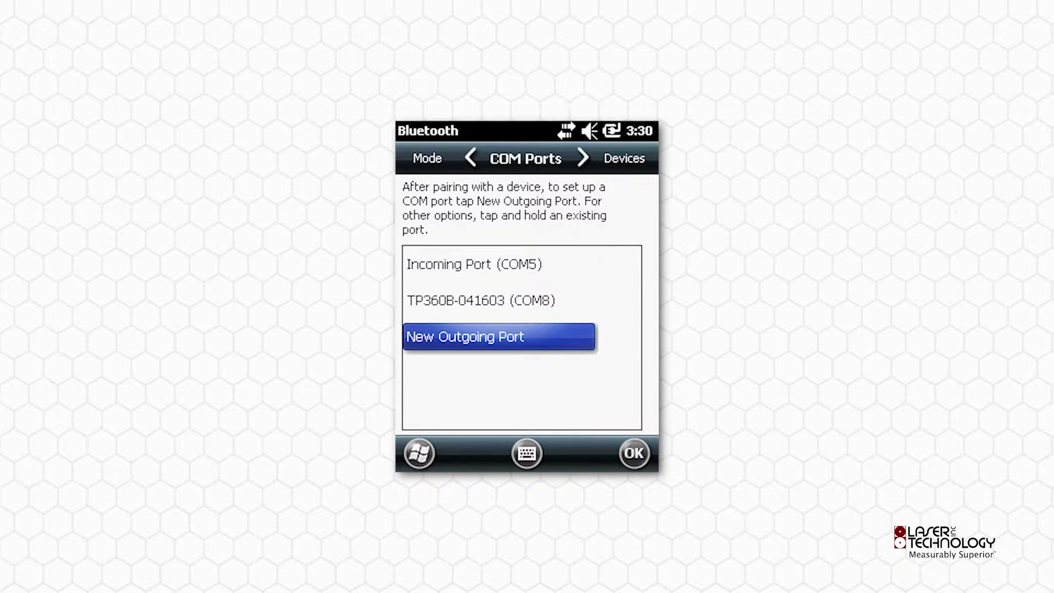
left_click(525, 158)
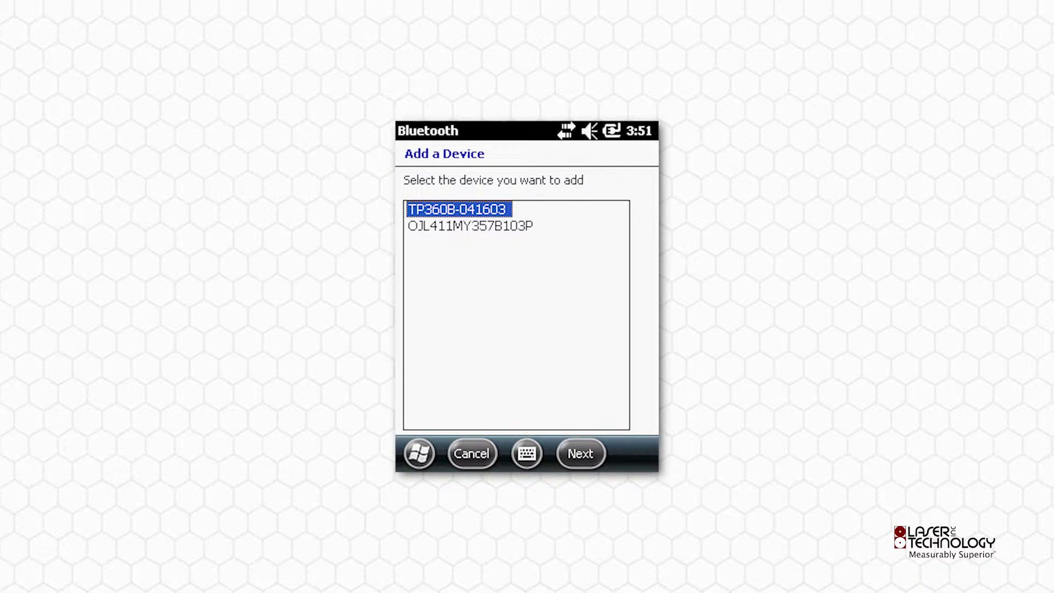
key("Return")
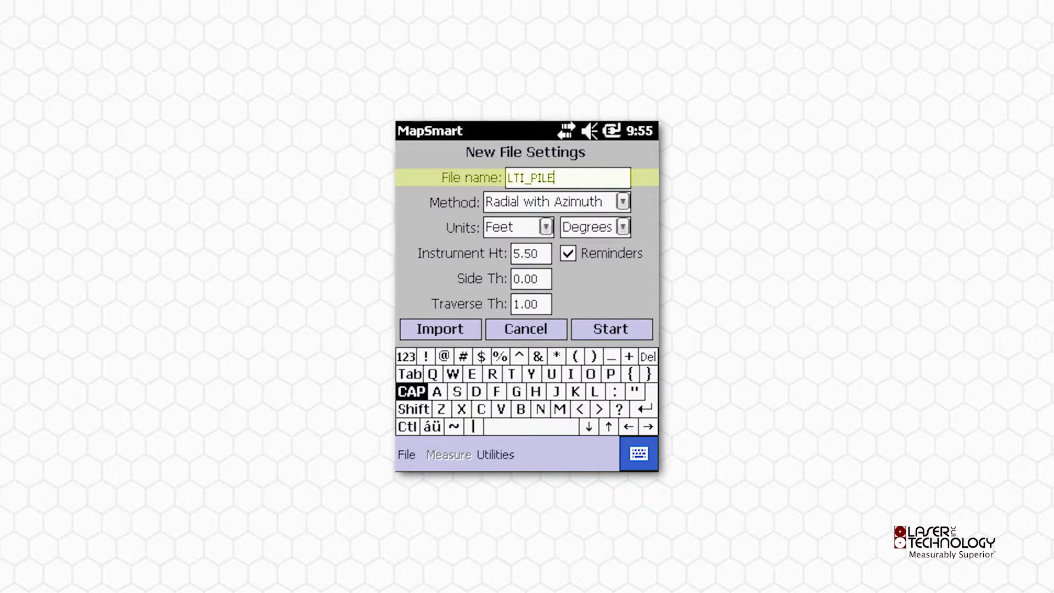
Confirm Radial method with Azimuth and Feet/Degrees units for the LTI_PILE job
left_click(549, 202)
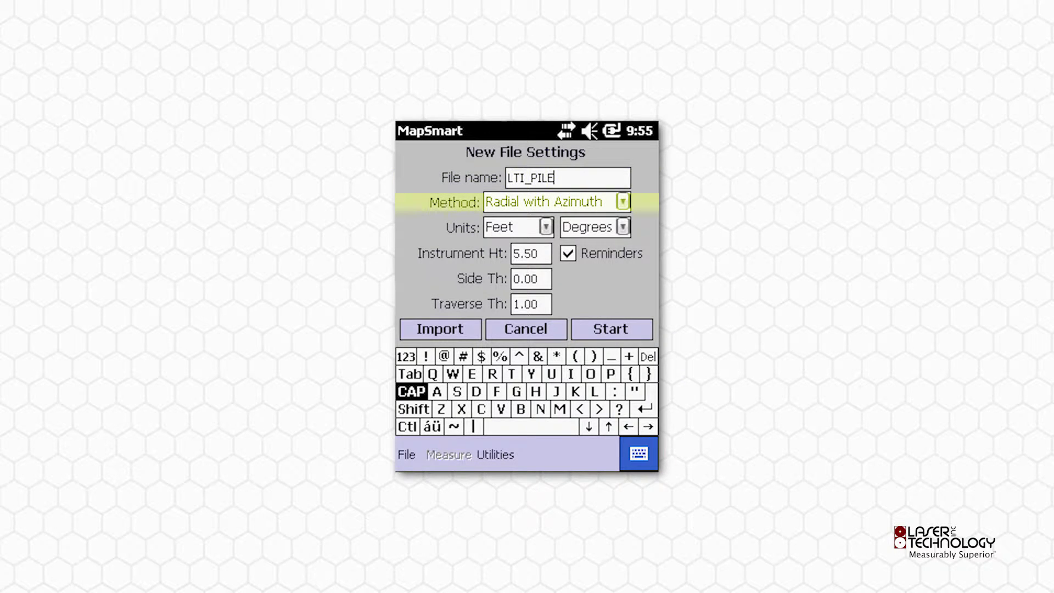
left_click(510, 226)
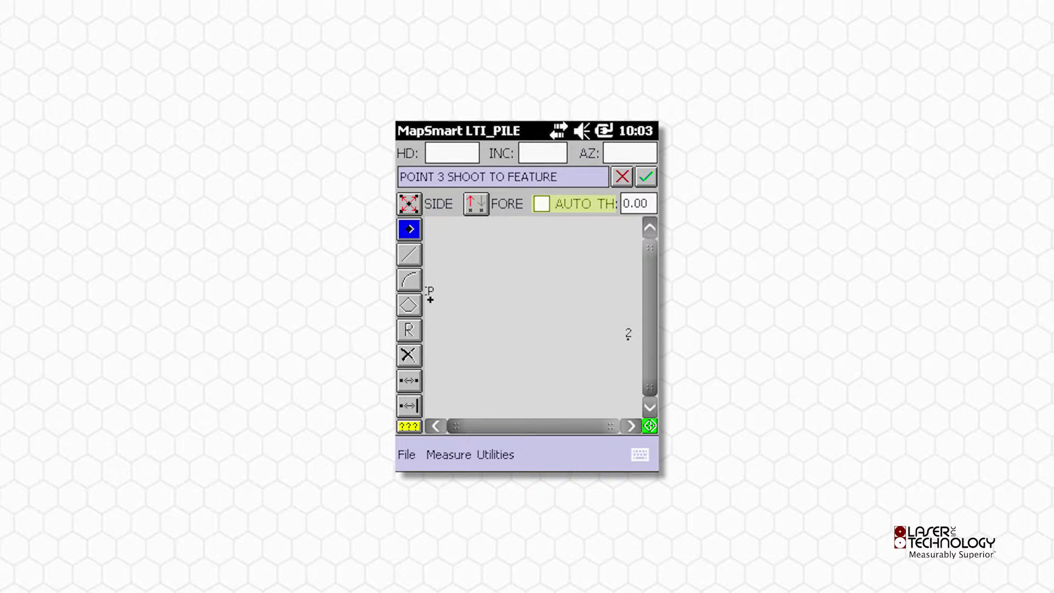
Toggle the AUTO TH automatic target height option on and back off
left_click(541, 204)
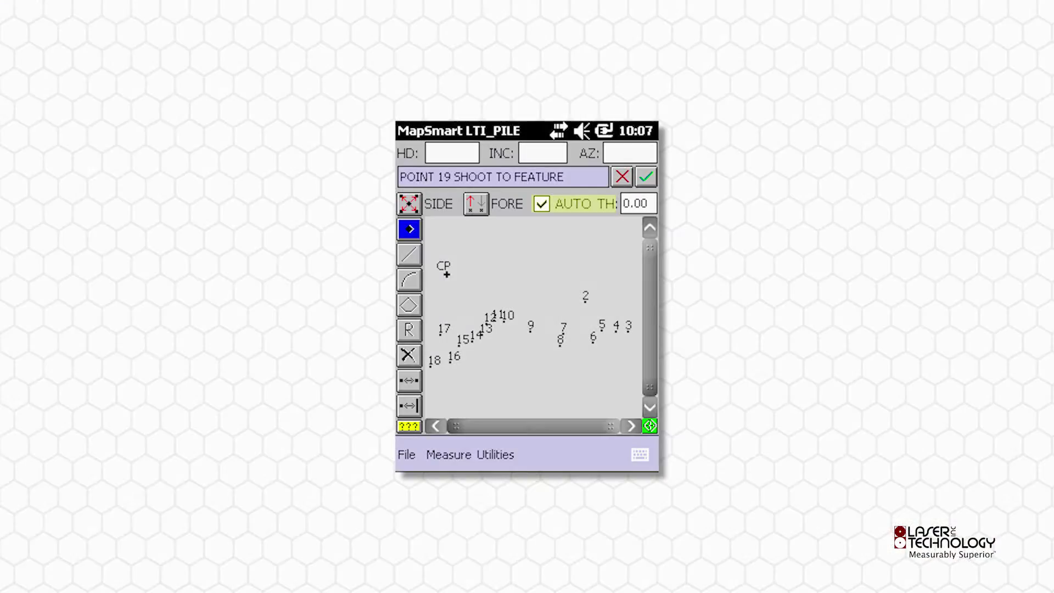
left_click(541, 204)
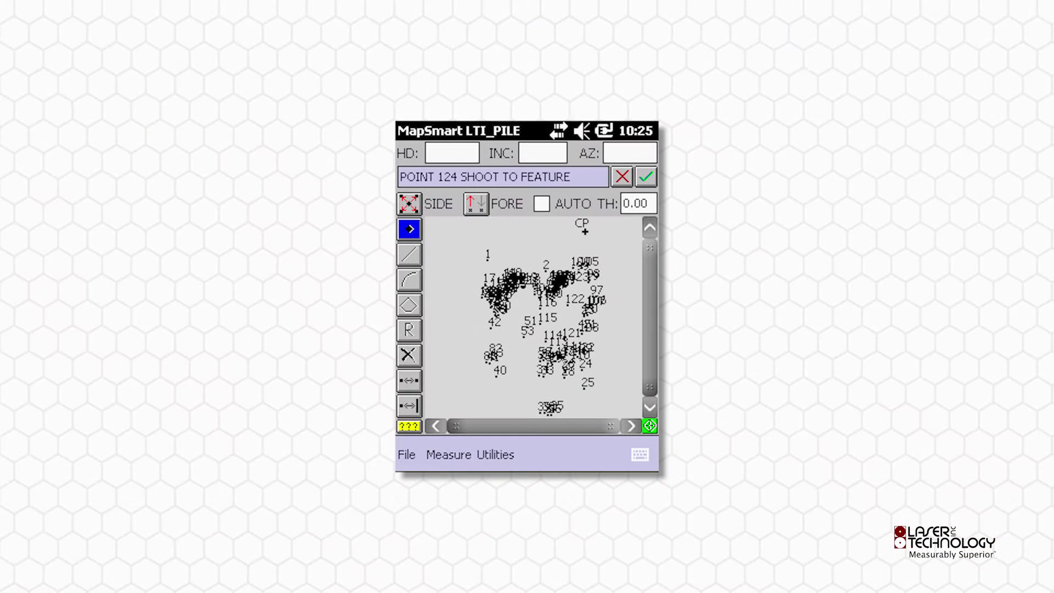
Switch MapSmart from SIDE sideshot mode to TRAV traverse mode
left_click(409, 203)
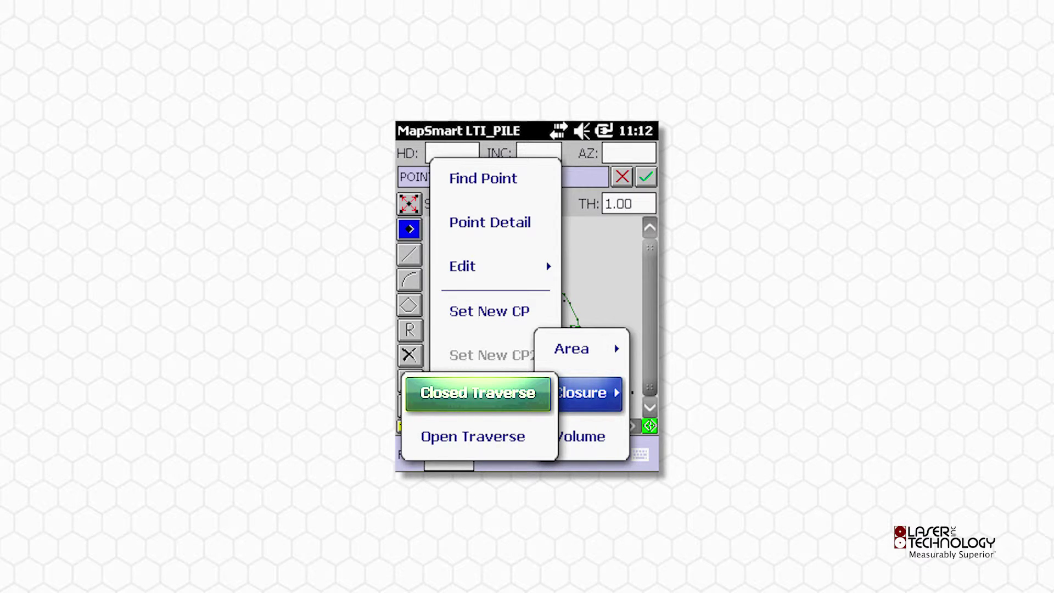
Calculate the closed-traverse closure from point 1 to 338 and save the results
key("Return")
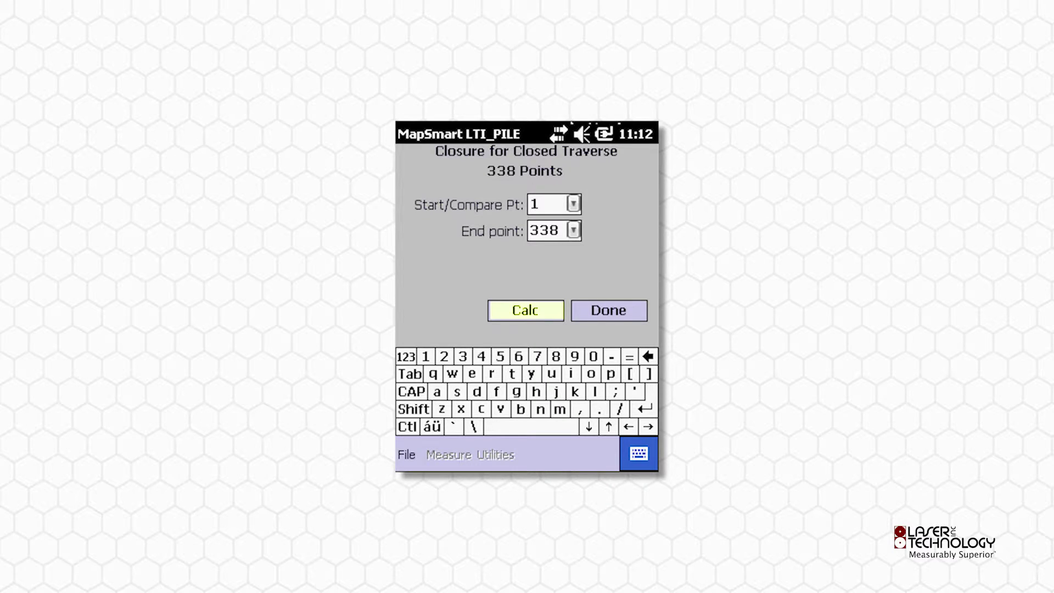
key("Return")
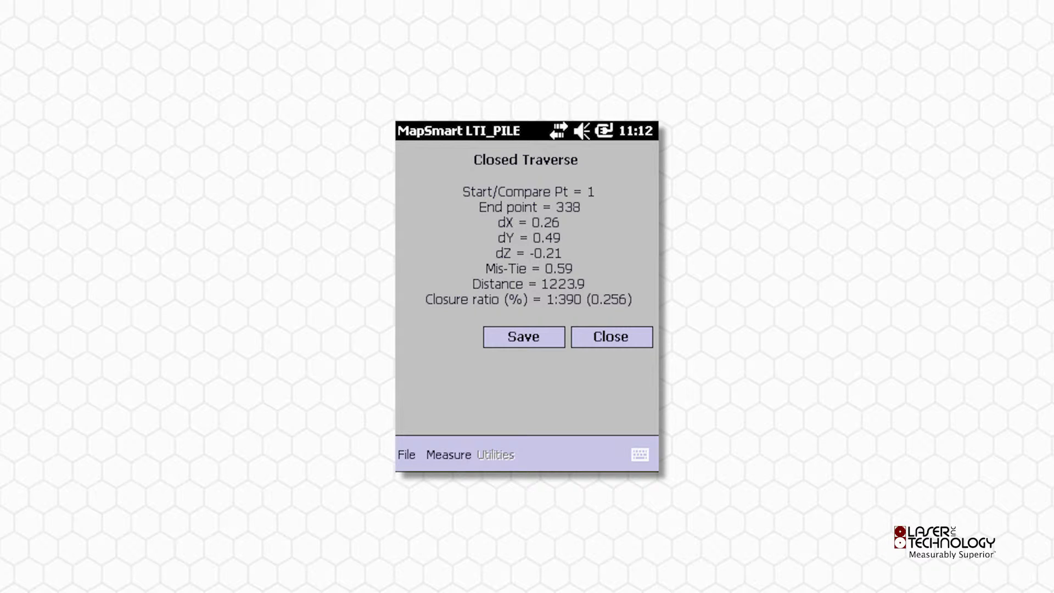
left_click(523, 337)
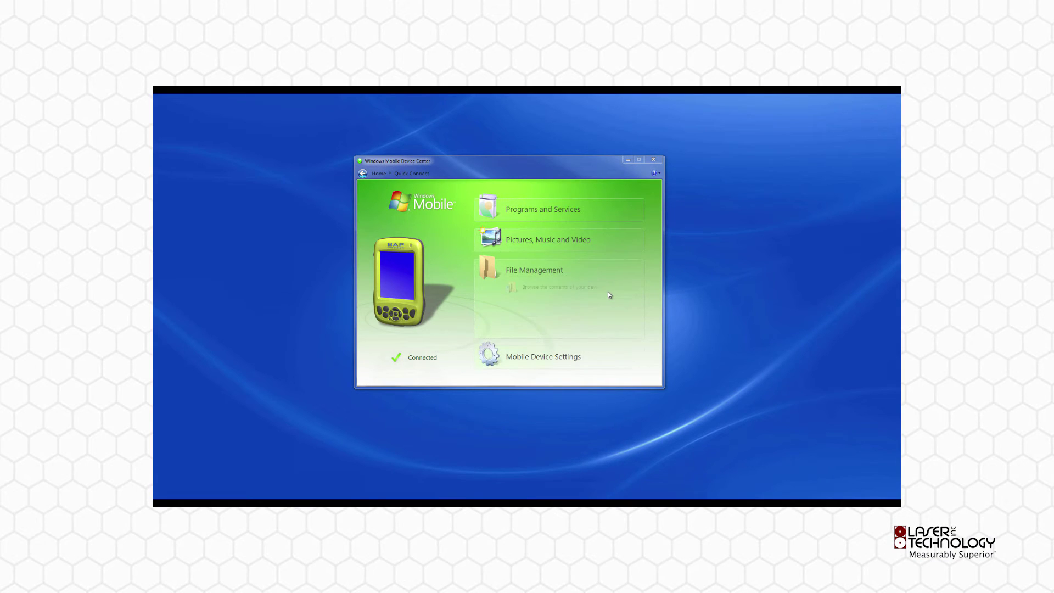
Open the handheld's contents in Windows Explorer via 'Browse the contents of your device'
left_click(554, 288)
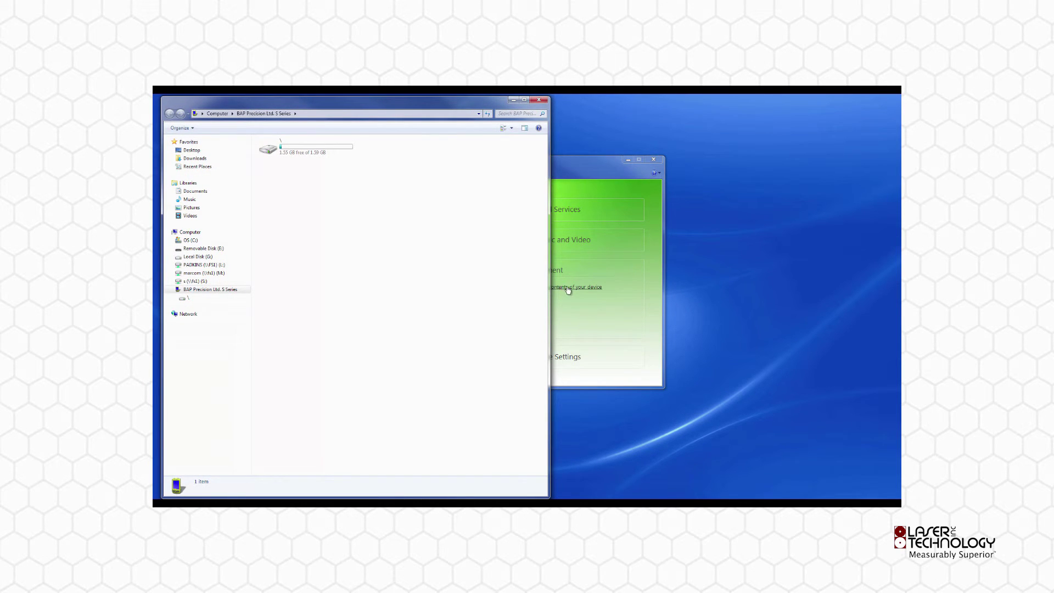
Open the device's \ > My Documents > MapSmart folder
double_click(329, 151)
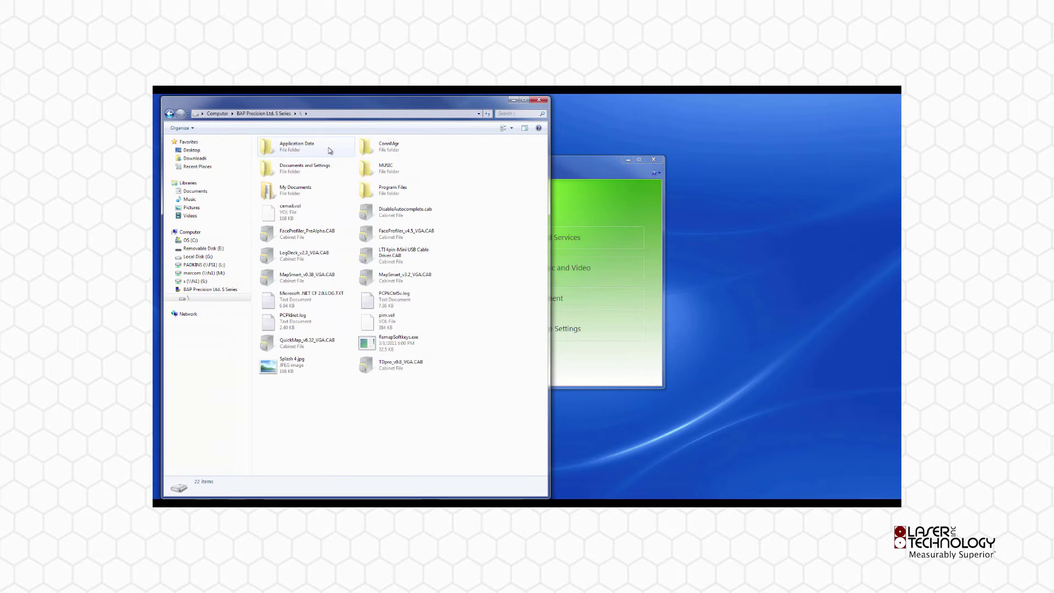
double_click(309, 191)
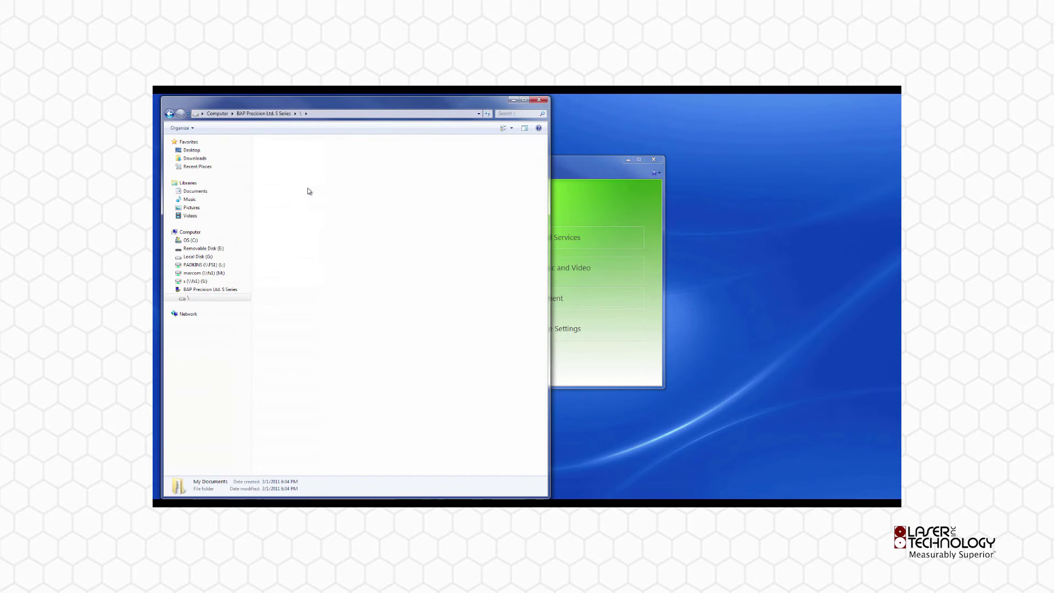
double_click(391, 171)
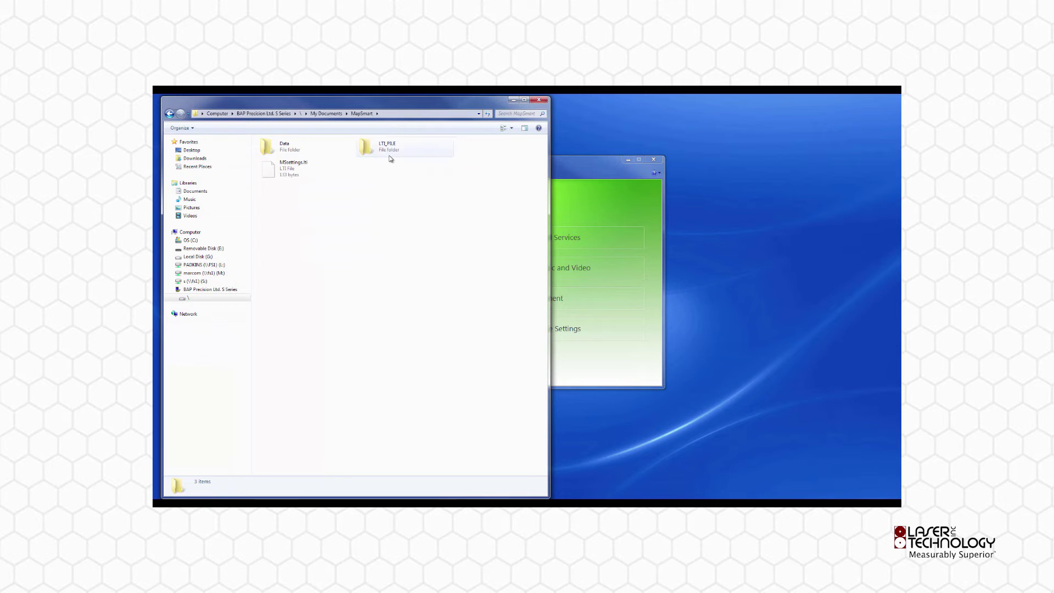
Copy the LTI_PILE folder and go to Removable Disk (E:)
left_click(388, 153)
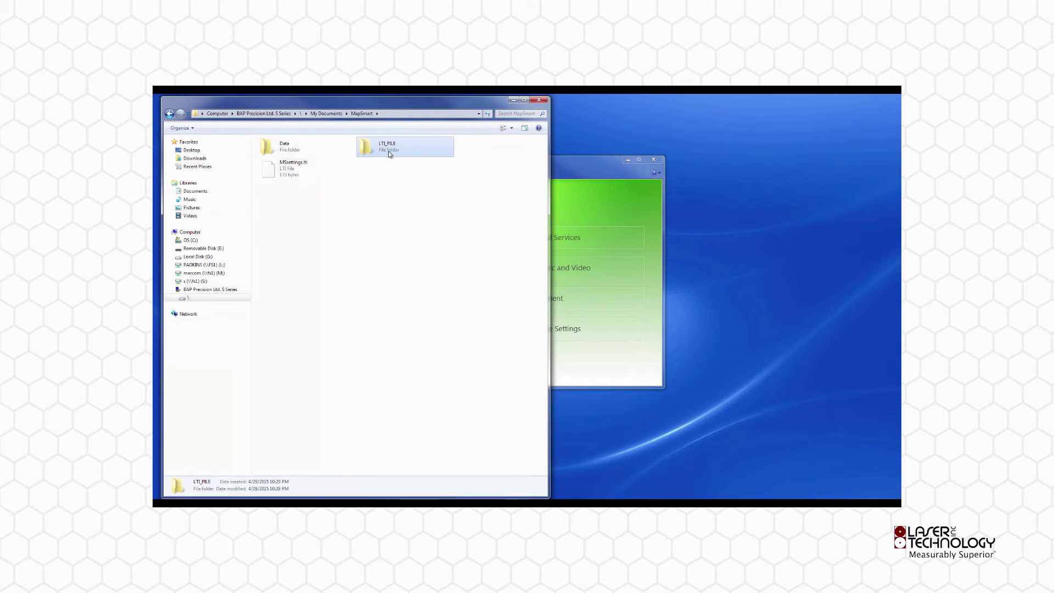
right_click(387, 151)
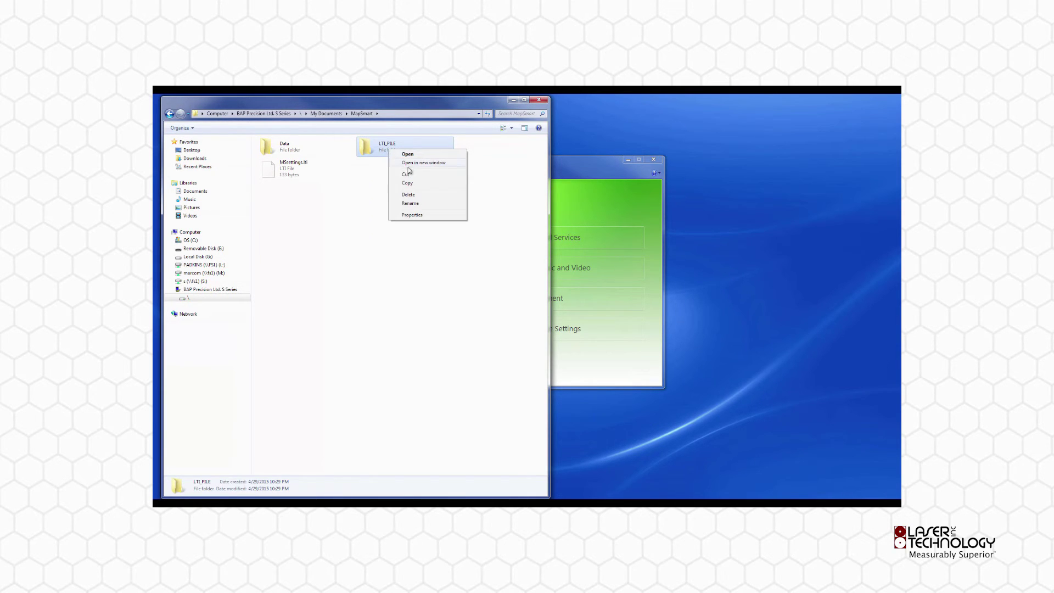
left_click(415, 185)
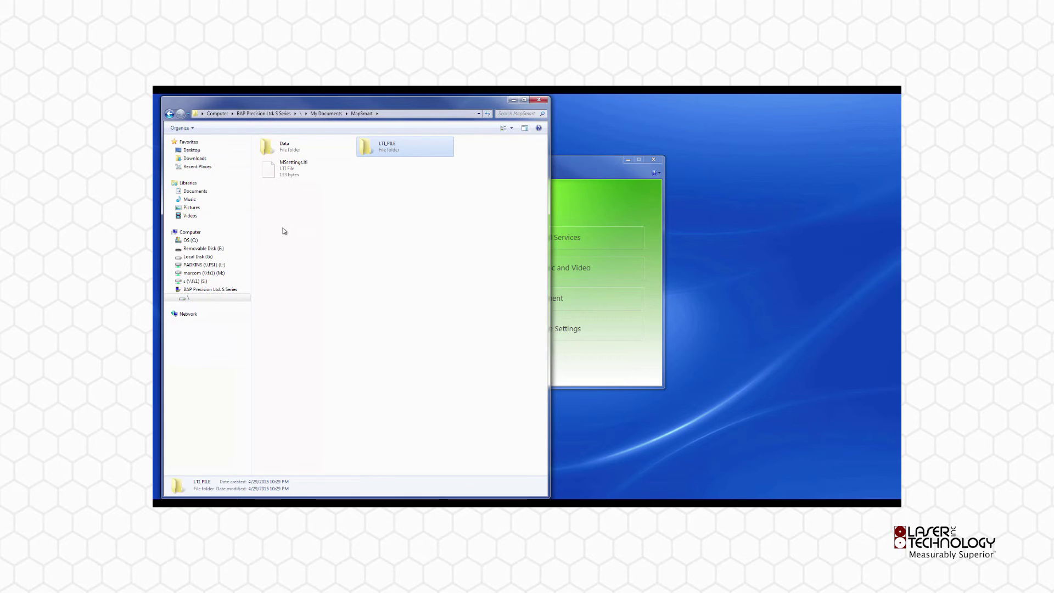
left_click(222, 249)
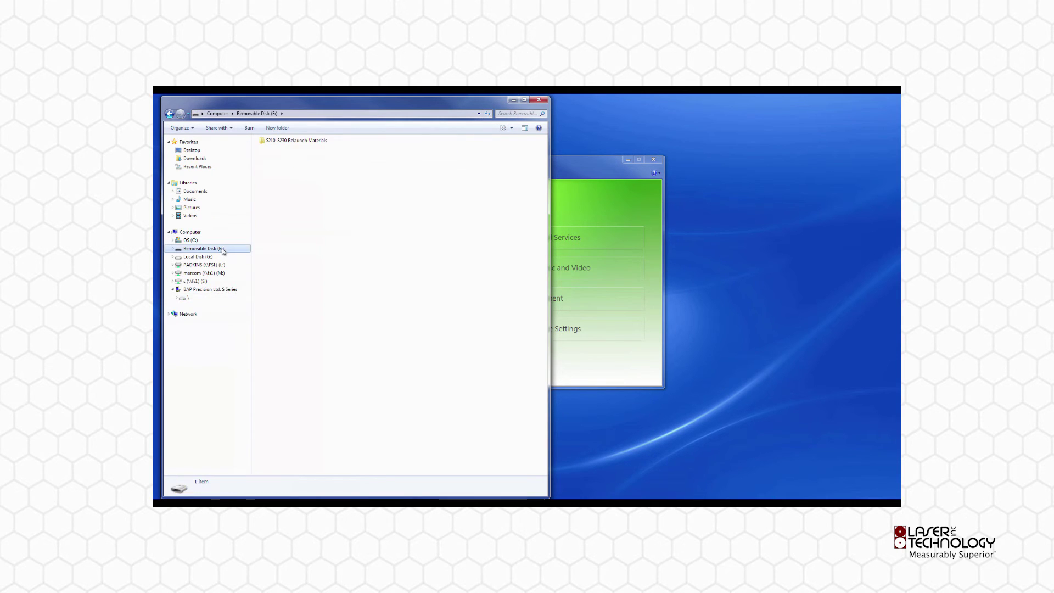
right_click(299, 181)
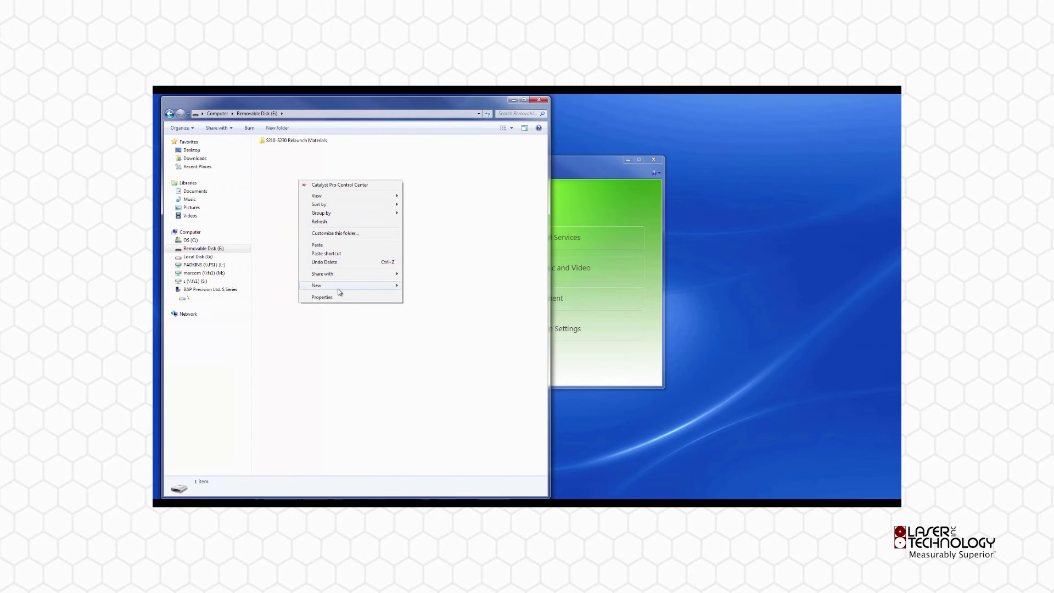
Create a 'Stockpile Data' folder on drive E: and paste LTI_PILE into it
mouse_move(341, 286)
left_click(421, 286)
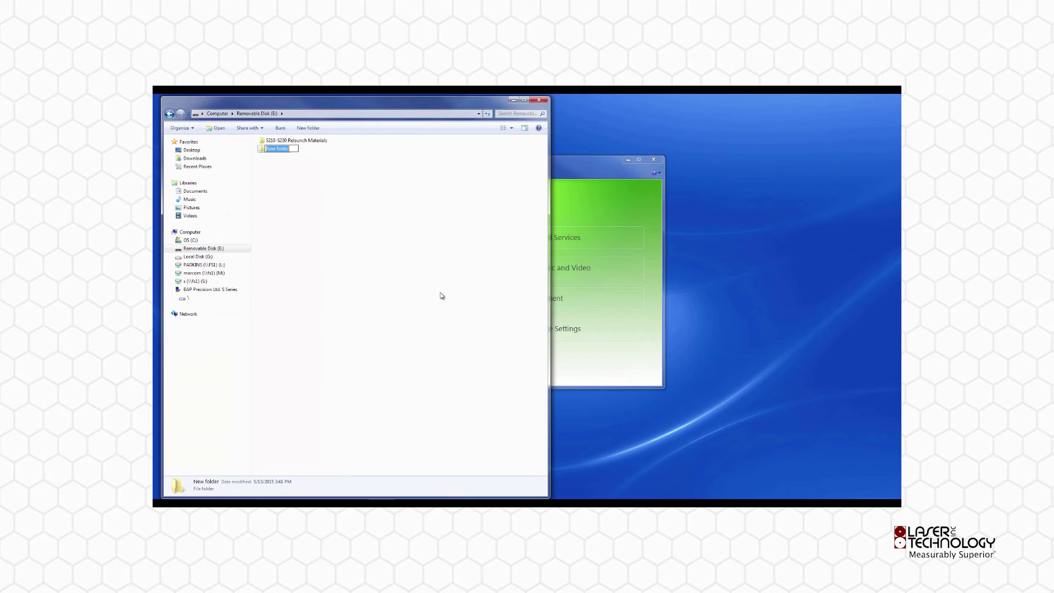
type("Stockpile Data")
key("Return")
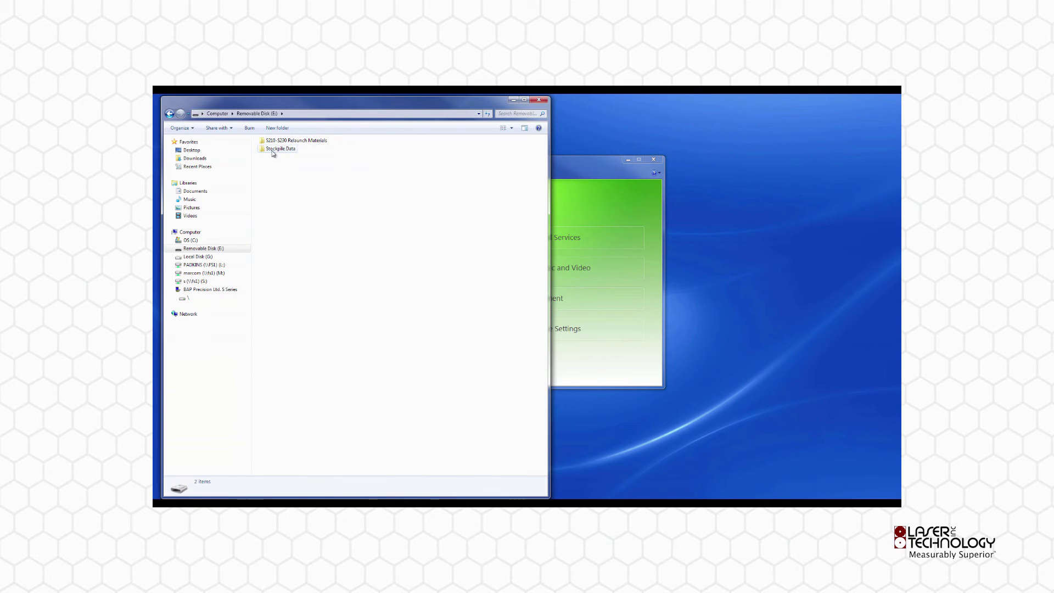
double_click(273, 152)
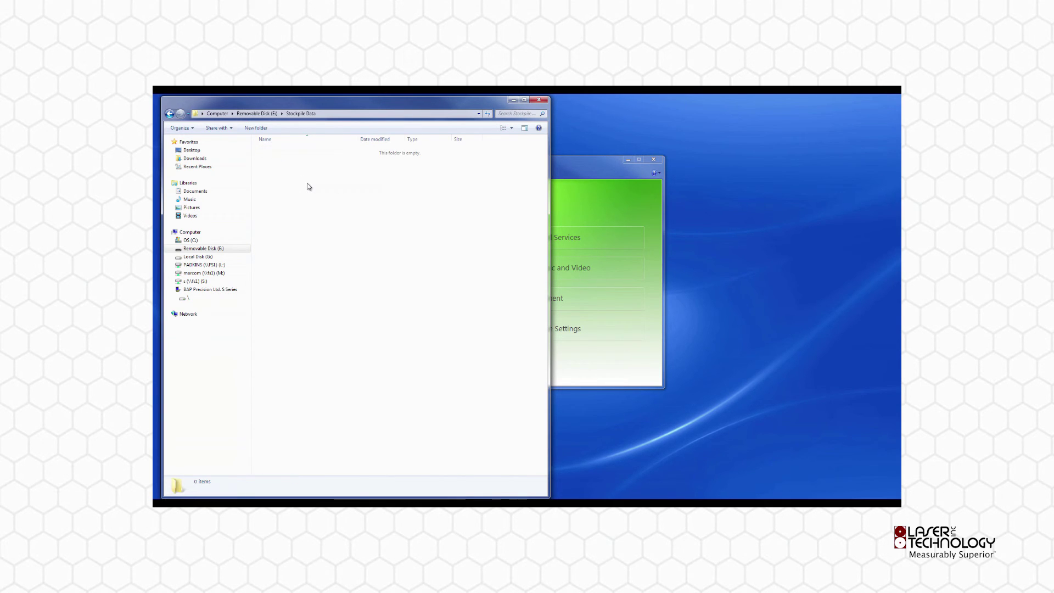
key("ctrl+v")
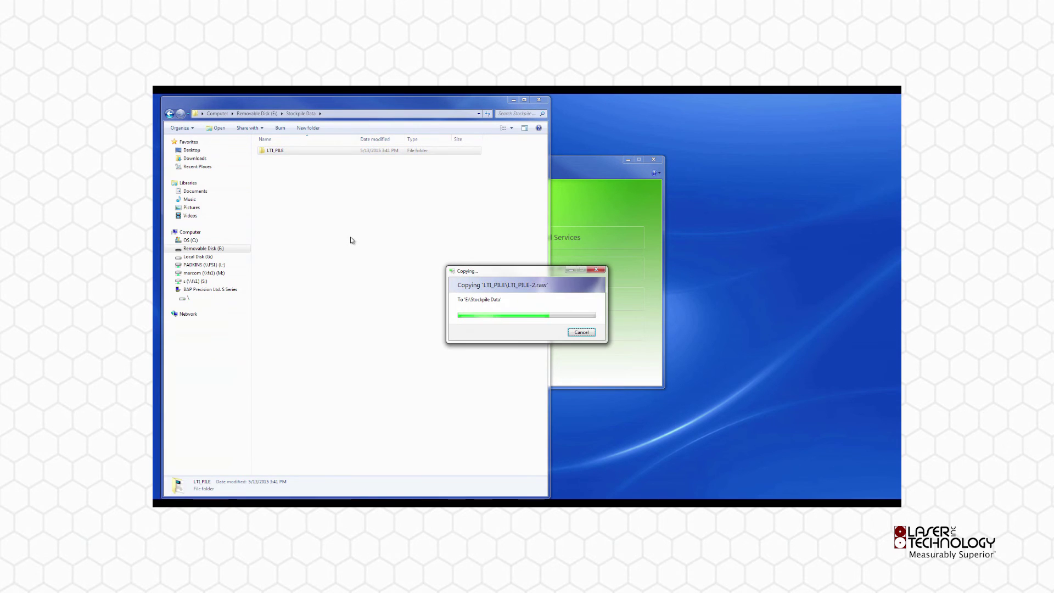